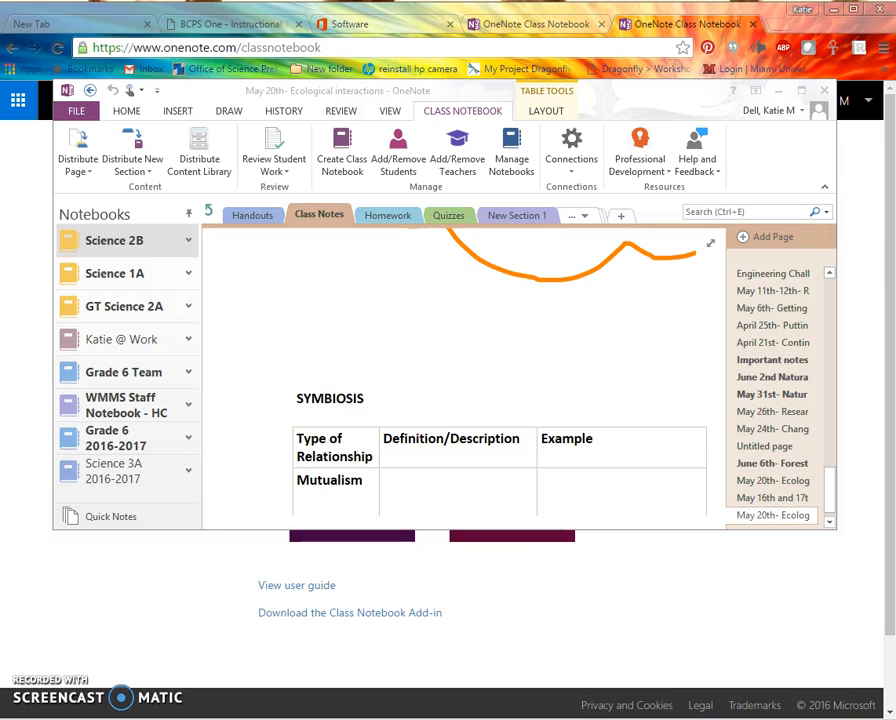
Open the Science 3A 2016-2017 notebook and expand it to view its student section groups.
left_click(180, 472)
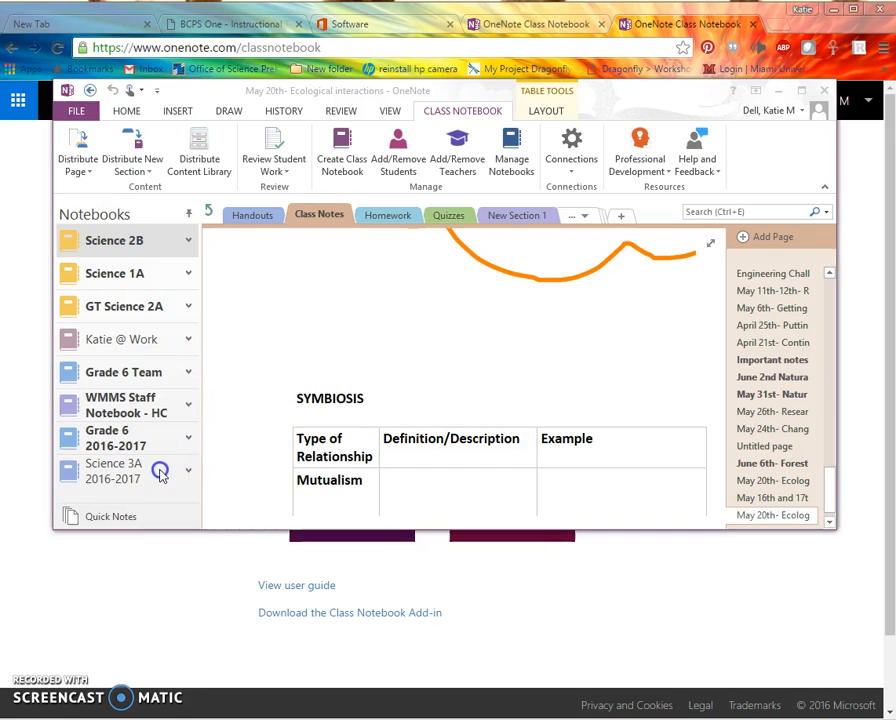
left_click(188, 472)
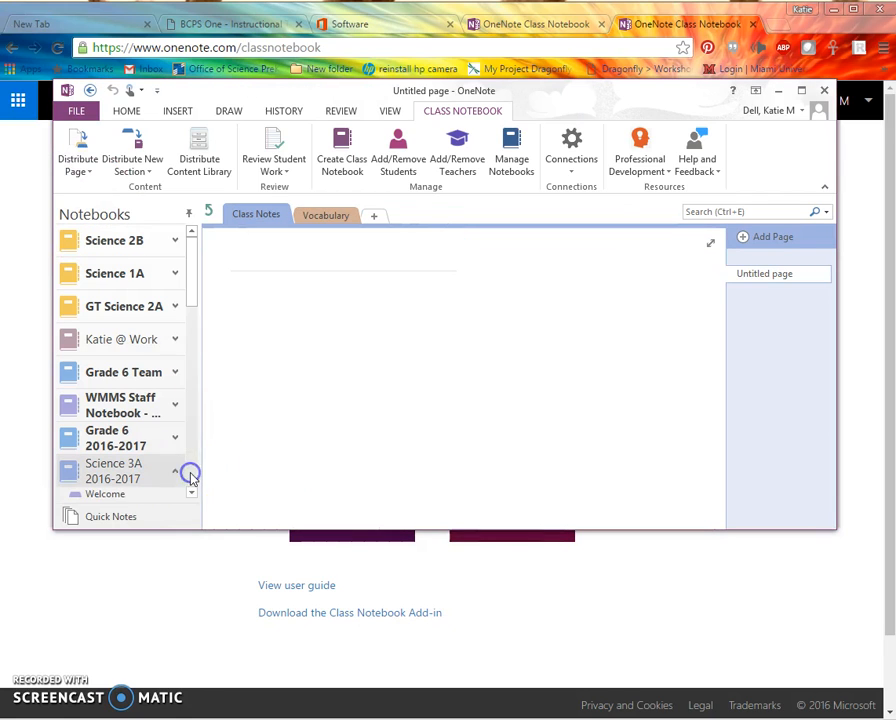
scroll(182, 332, "down", 5)
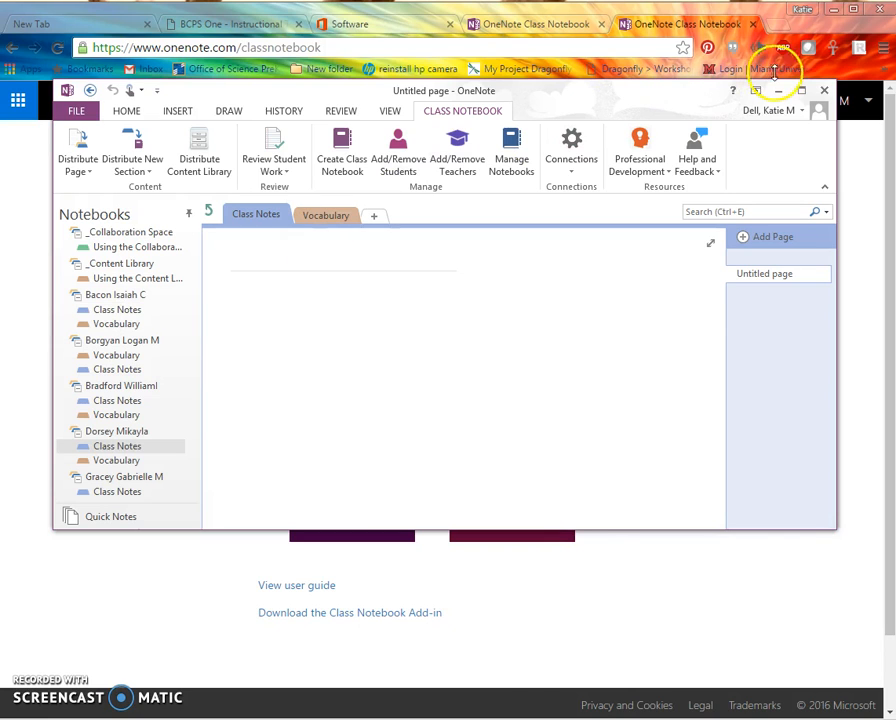
Enlarge the OneNote window vertically in both directions so more of the student sections fit in the notebook list.
left_click(607, 496)
left_click_drag(600, 532, 590, 666)
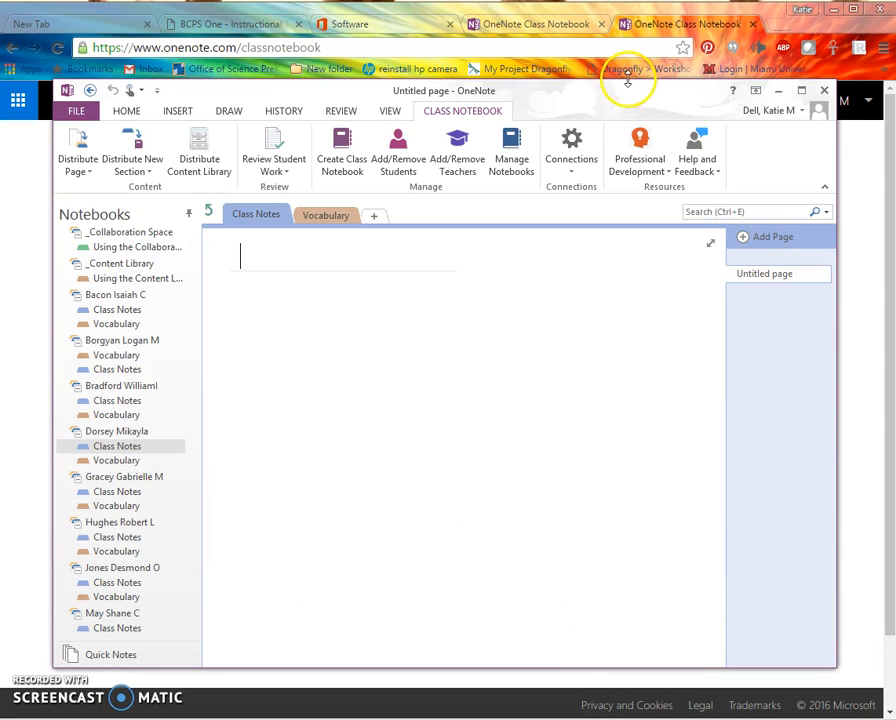
left_click_drag(626, 81, 626, 7)
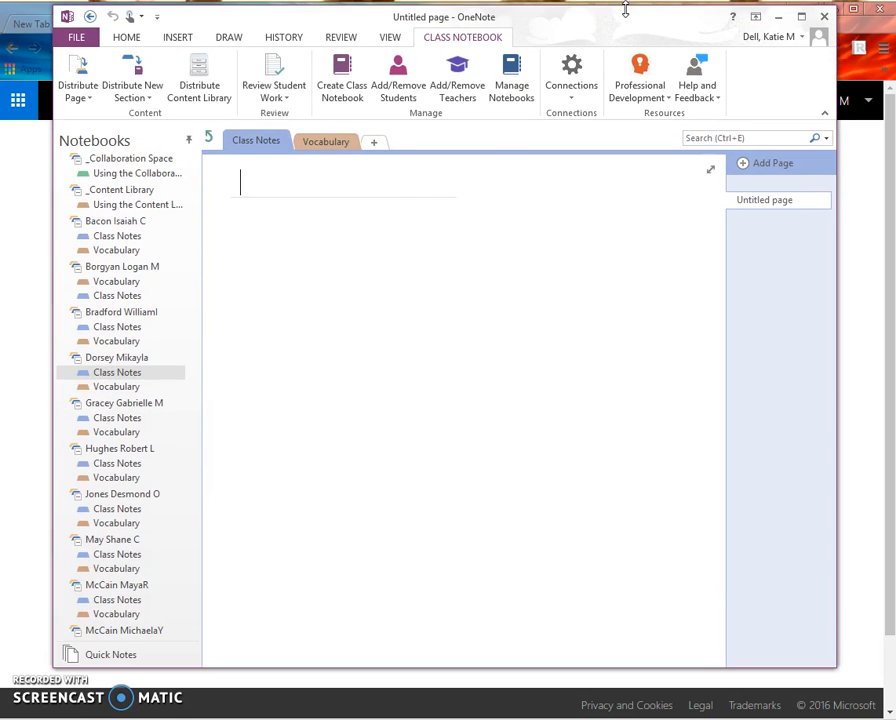
left_click(96, 405)
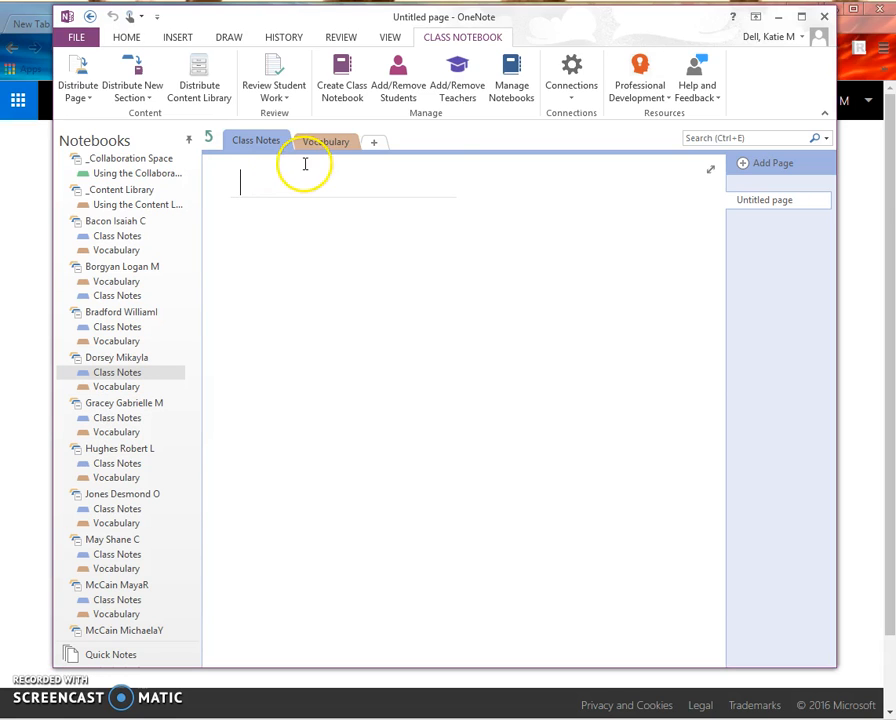
Minimize OneNote and open the Class Notebook app from the Office 365 app launcher in the browser.
left_click(779, 24)
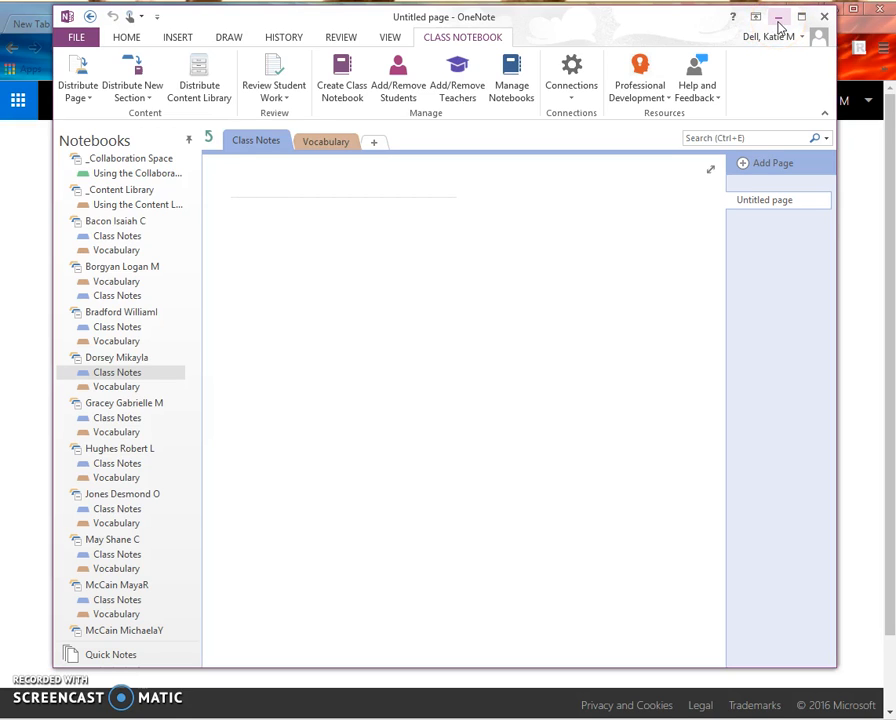
left_click(779, 24)
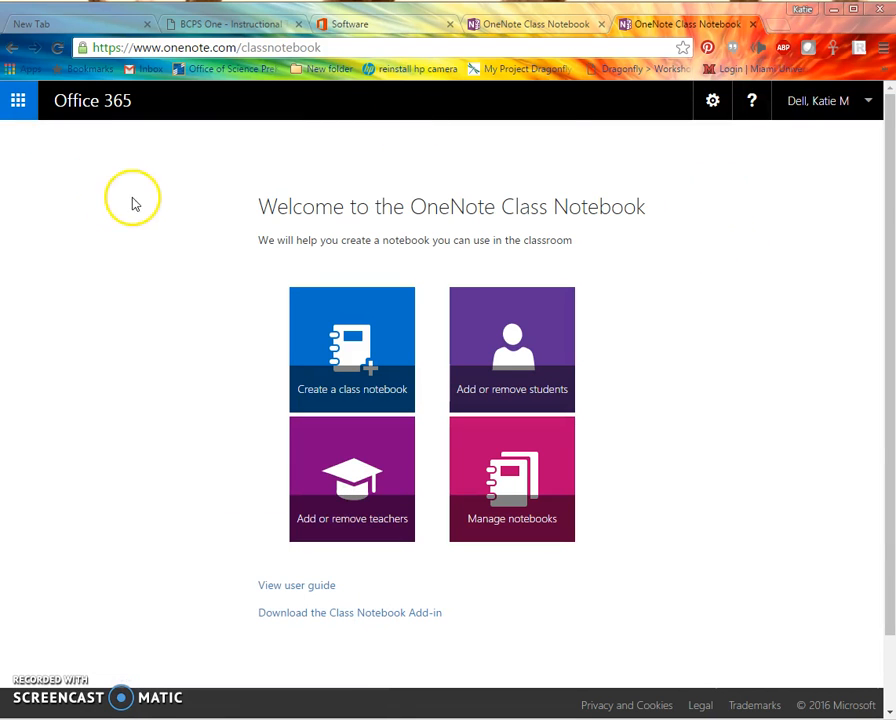
left_click(18, 101)
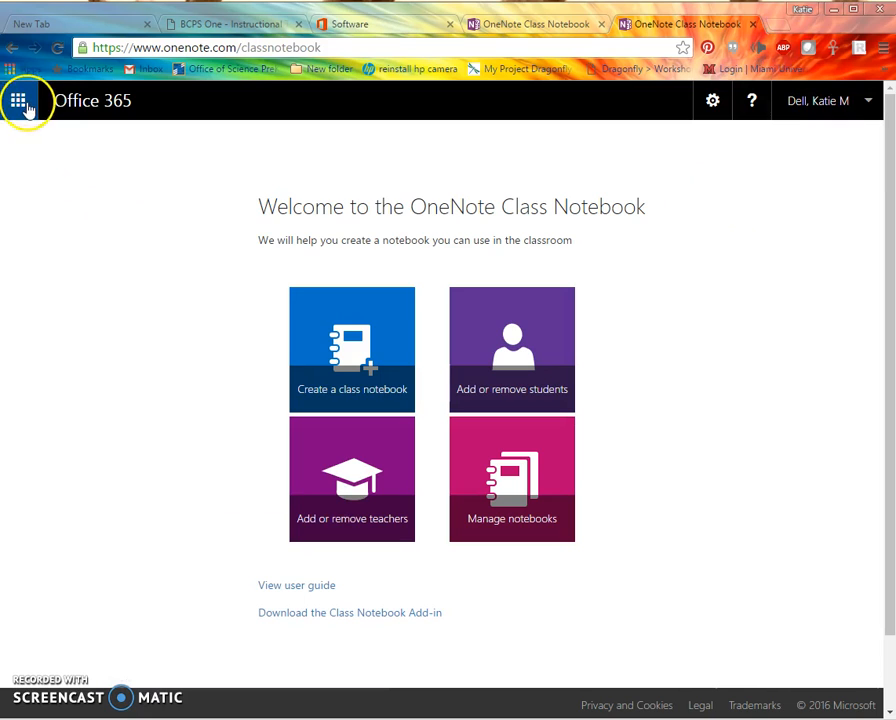
left_click(124, 207)
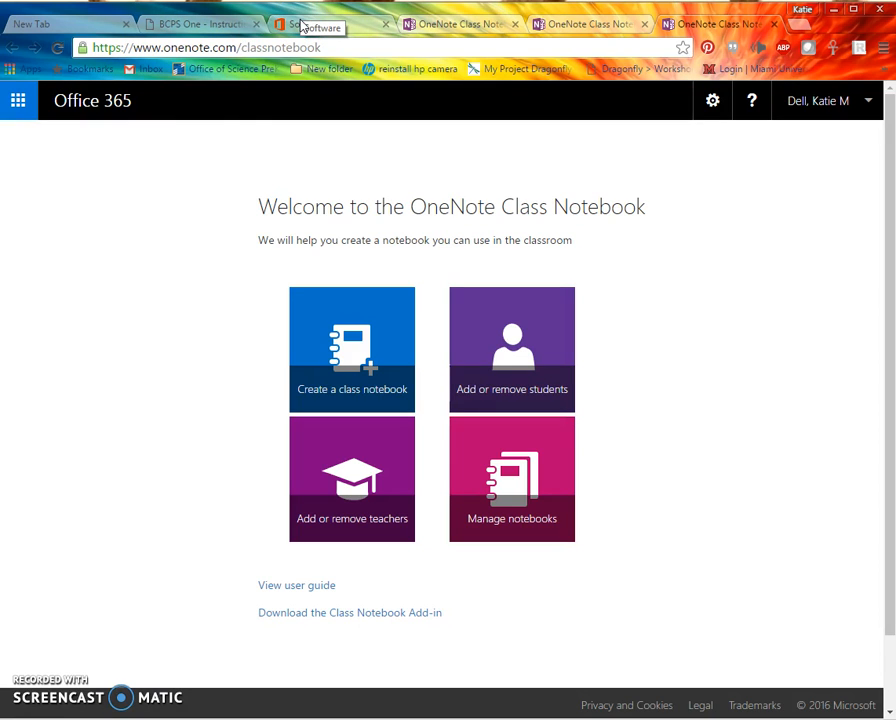
left_click(33, 113)
left_click(132, 202)
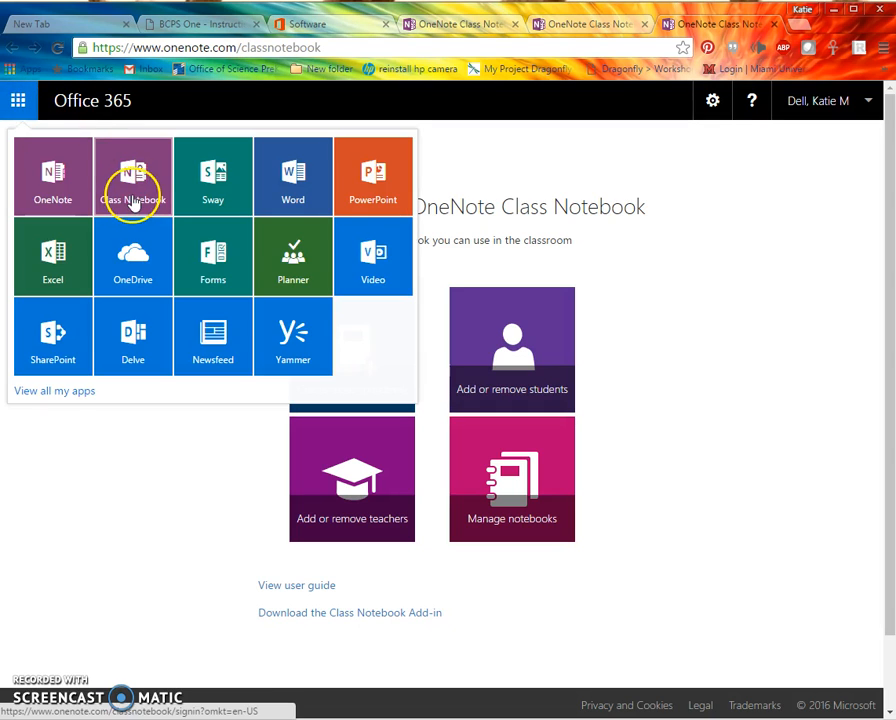
Go to notebook management and lock the Collaboration Space of the GT Science 2A notebook.
left_click(672, 454)
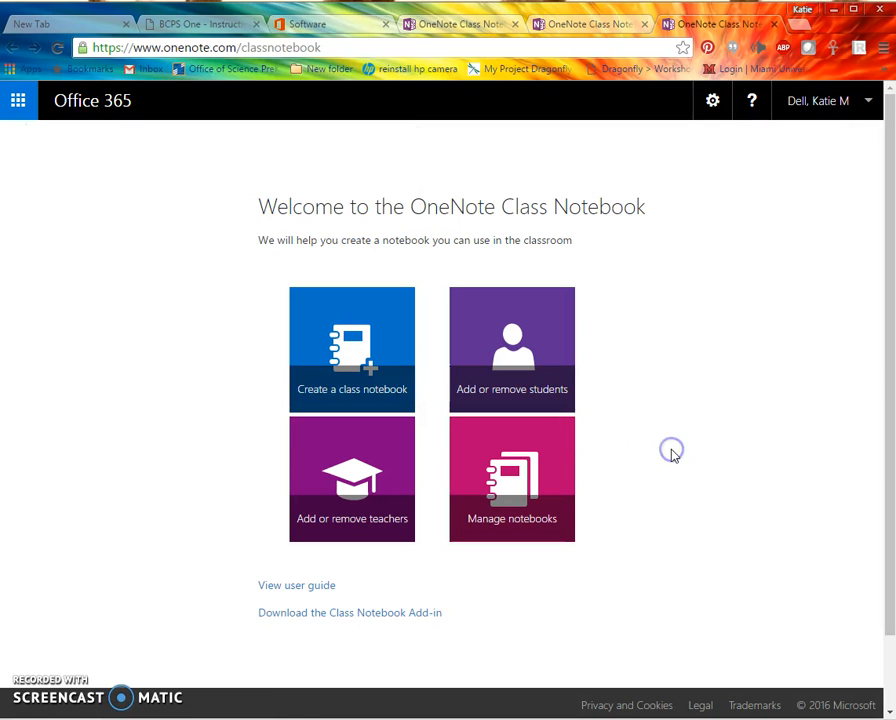
left_click(619, 452)
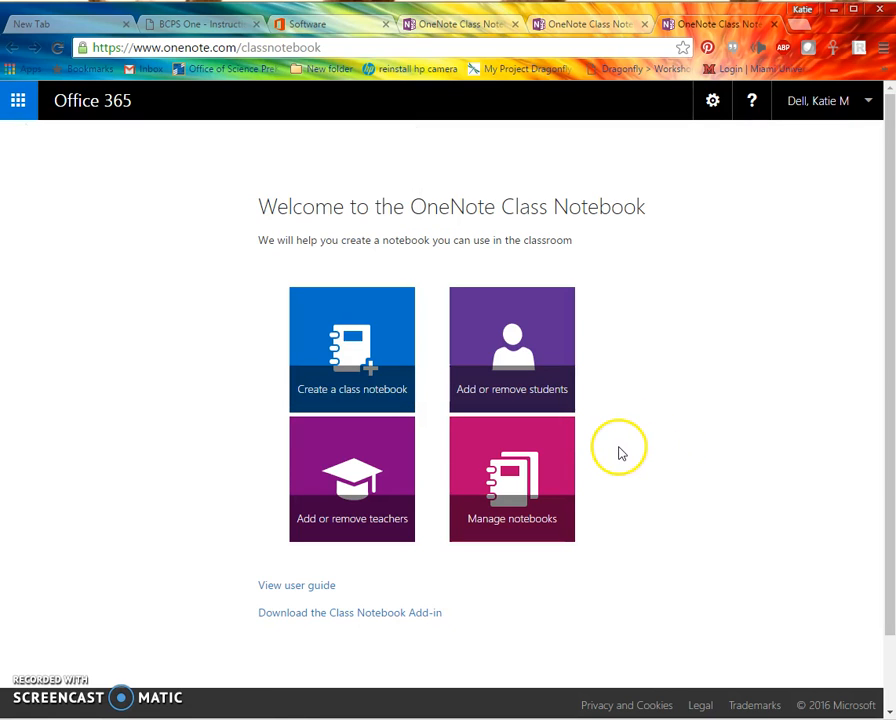
left_click(514, 481)
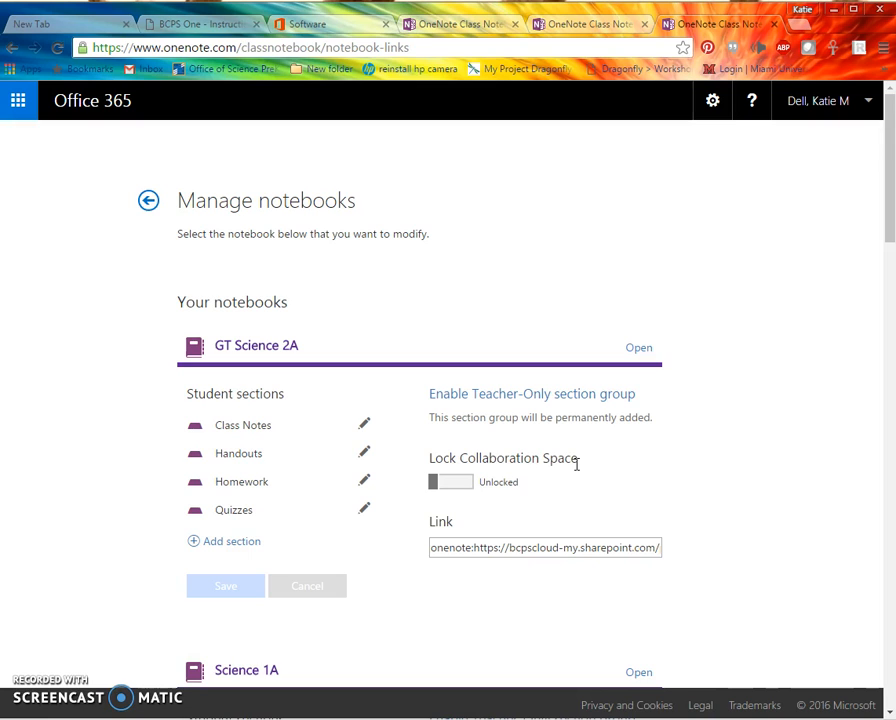
left_click(434, 486)
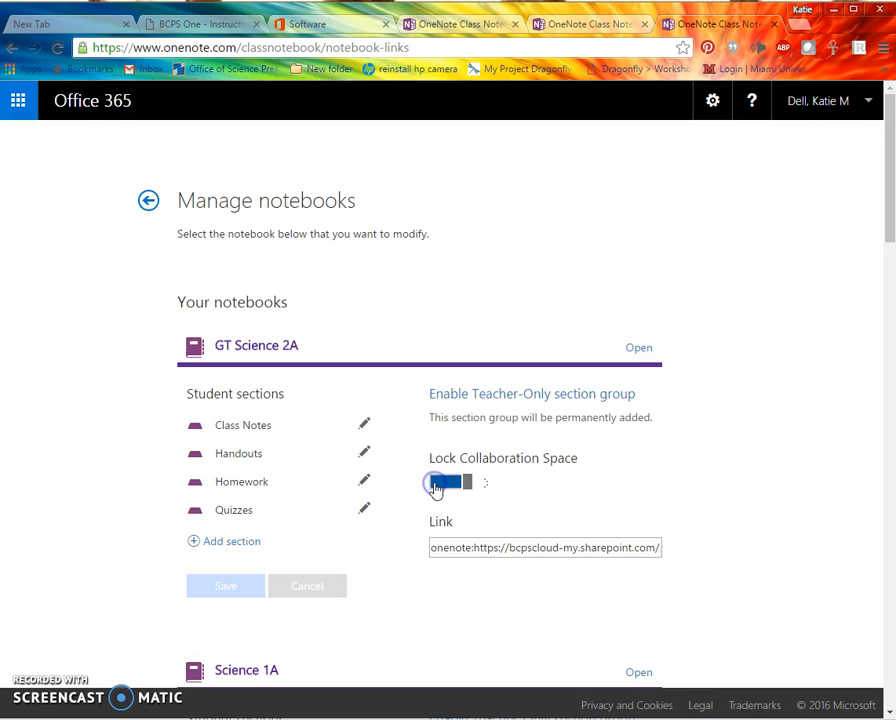
left_click(623, 490)
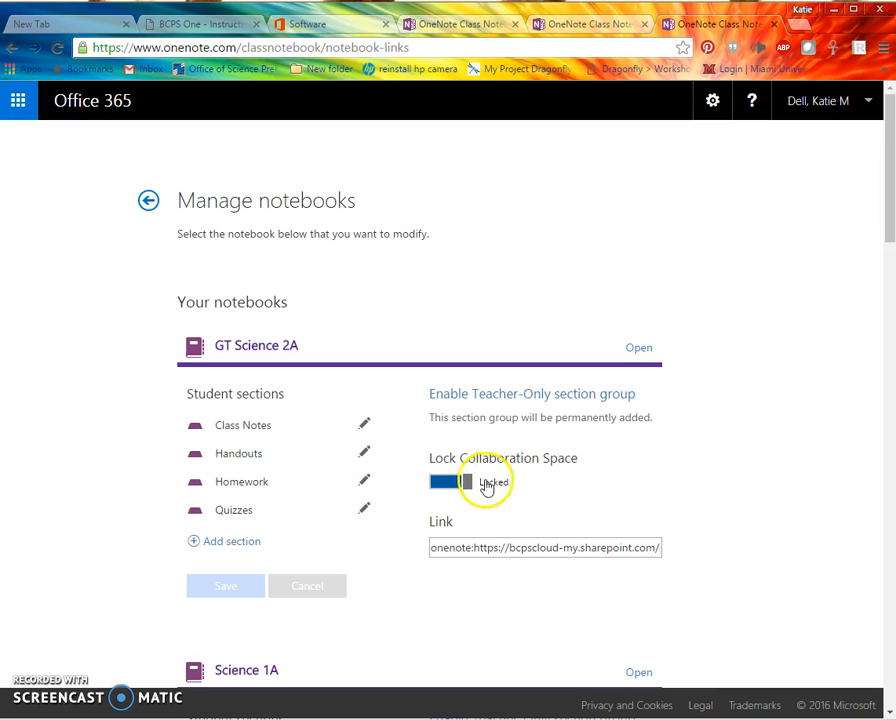
Copy the link of the GT Science 2A notebook.
scroll(533, 488, "down", 2)
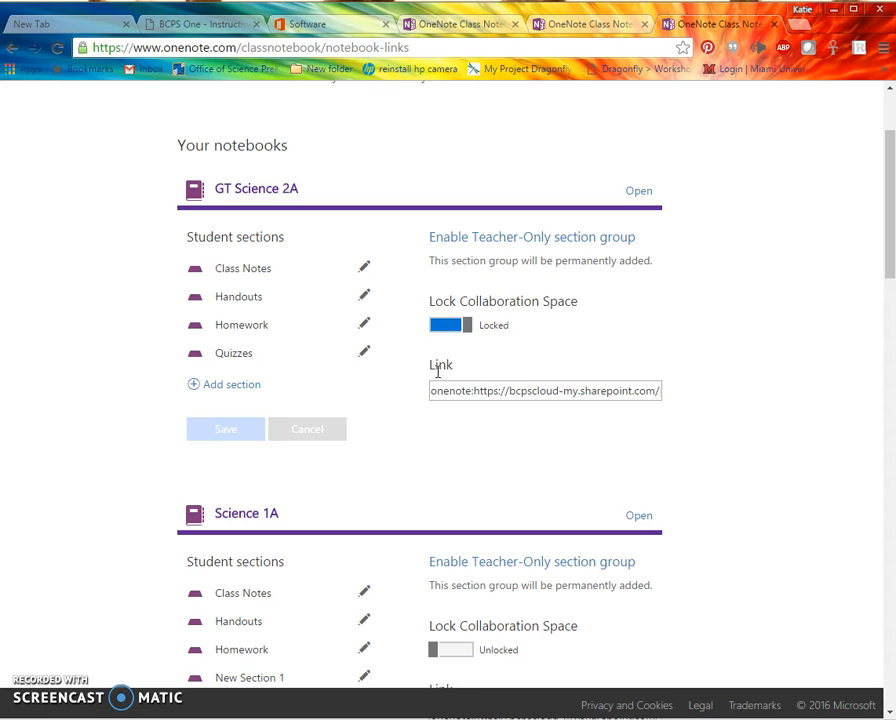
left_click(476, 394)
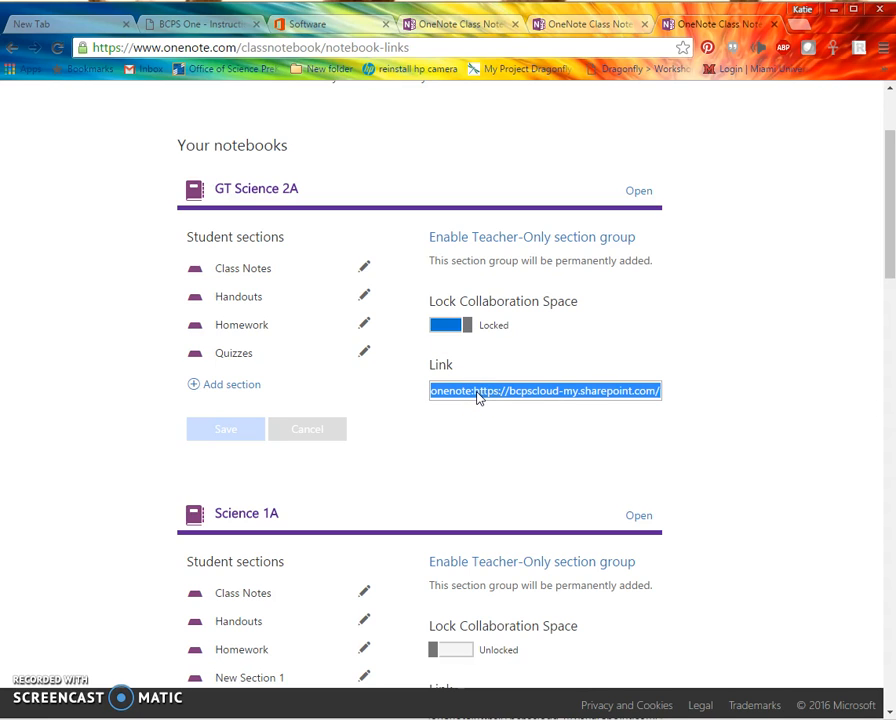
right_click(577, 392)
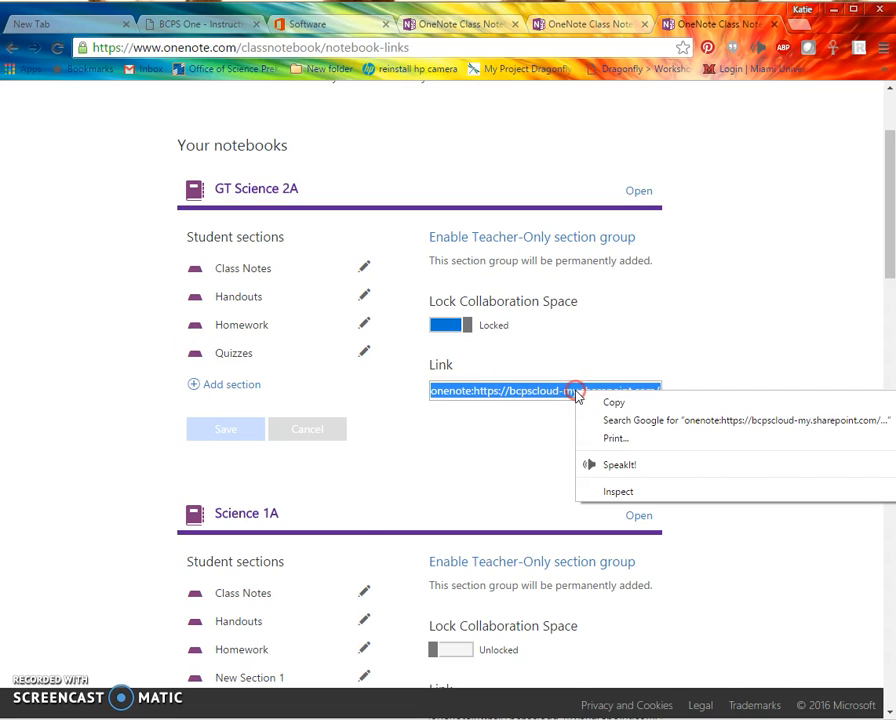
left_click(605, 401)
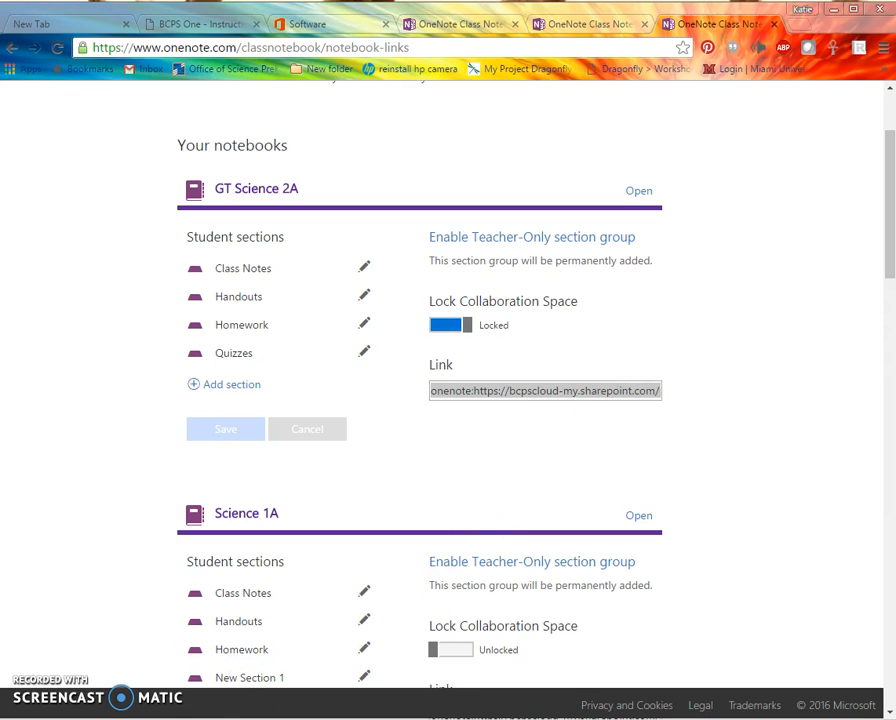
Switch to the Word document of notebook links, enlarge its window, and add the headings "Period 2B" and "Period 3B" below Period 1B.
left_click_drag(0, 0, 471, 73)
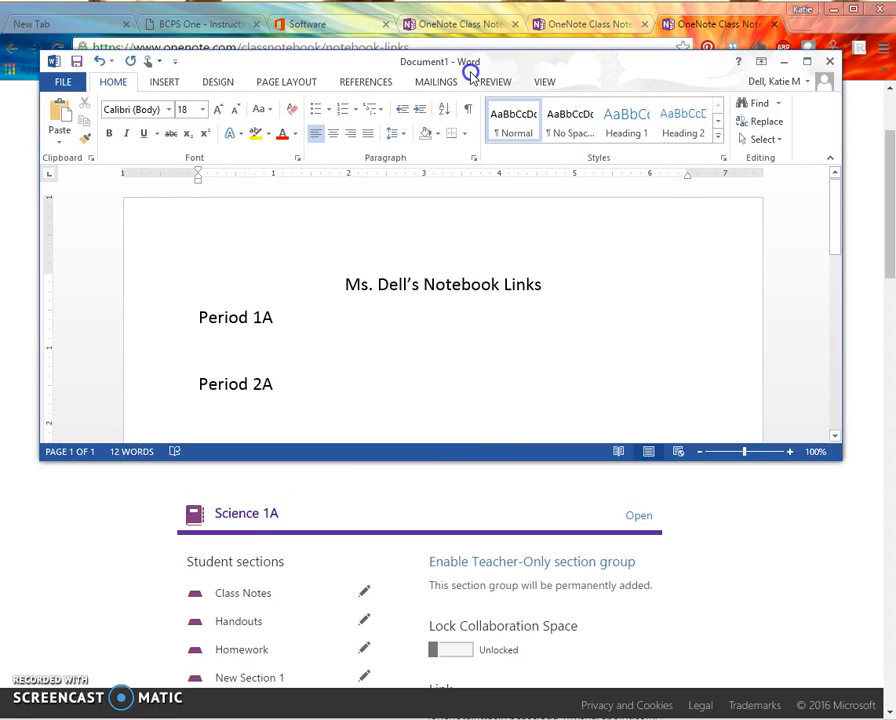
left_click_drag(471, 487, 456, 636)
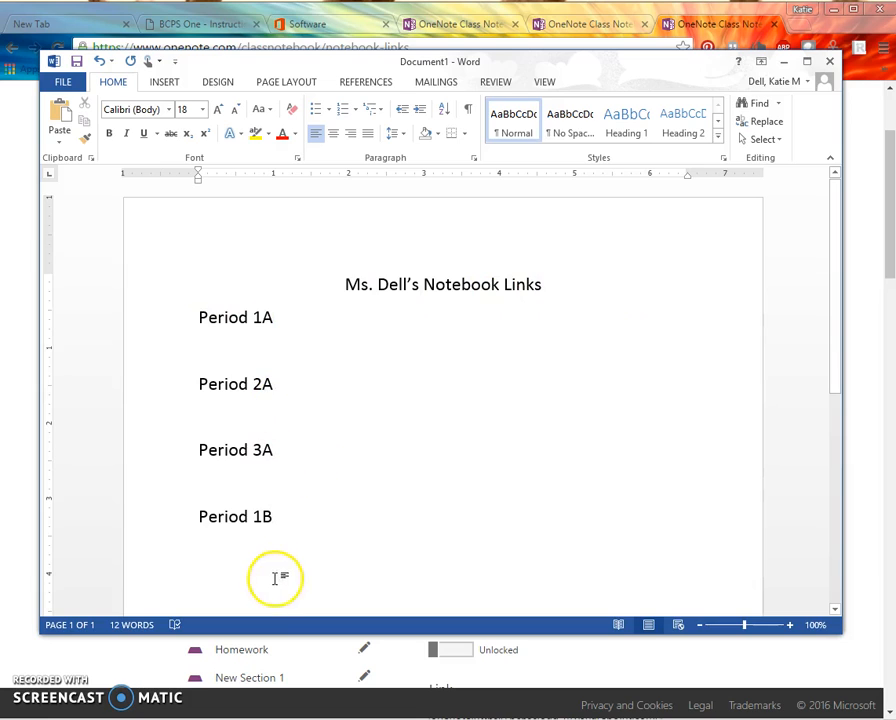
key("Return")
key("Return")
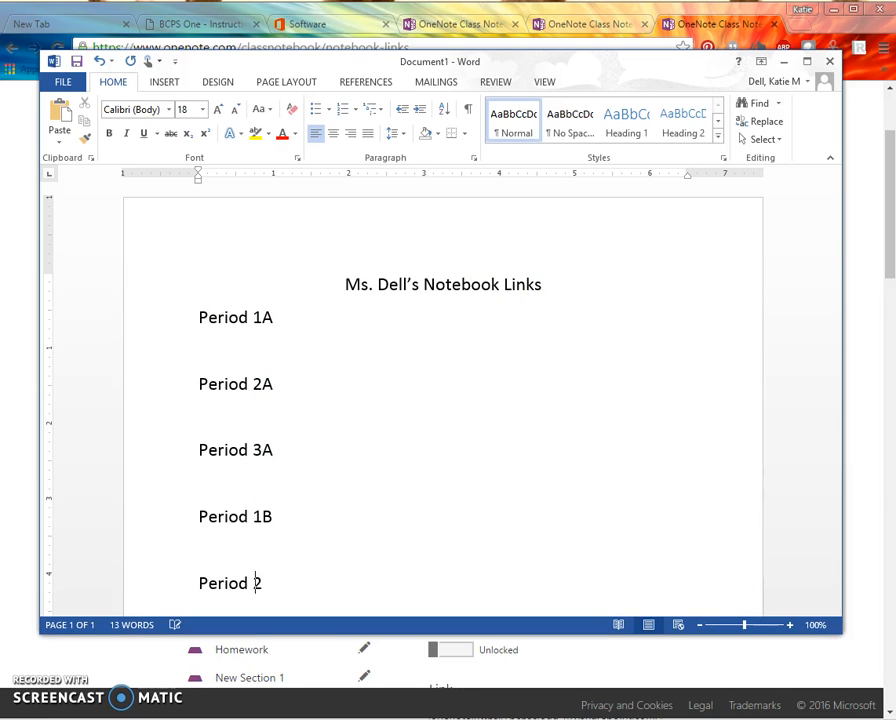
type("Period 2B")
key("Return")
key("Return")
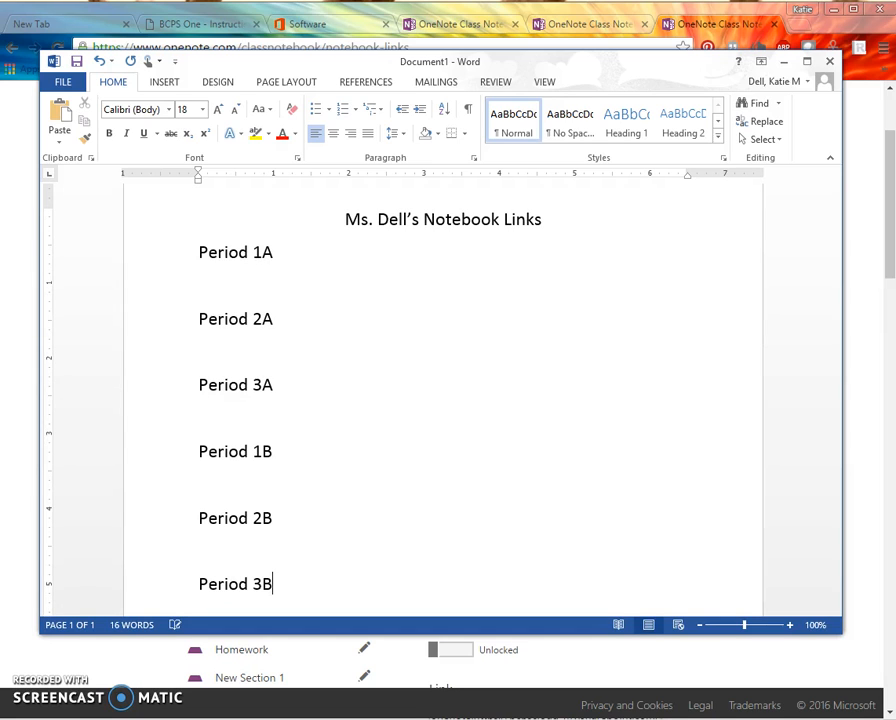
Paste the copied GT Science 2A notebook link on the empty line under Period 2A.
left_click(234, 280)
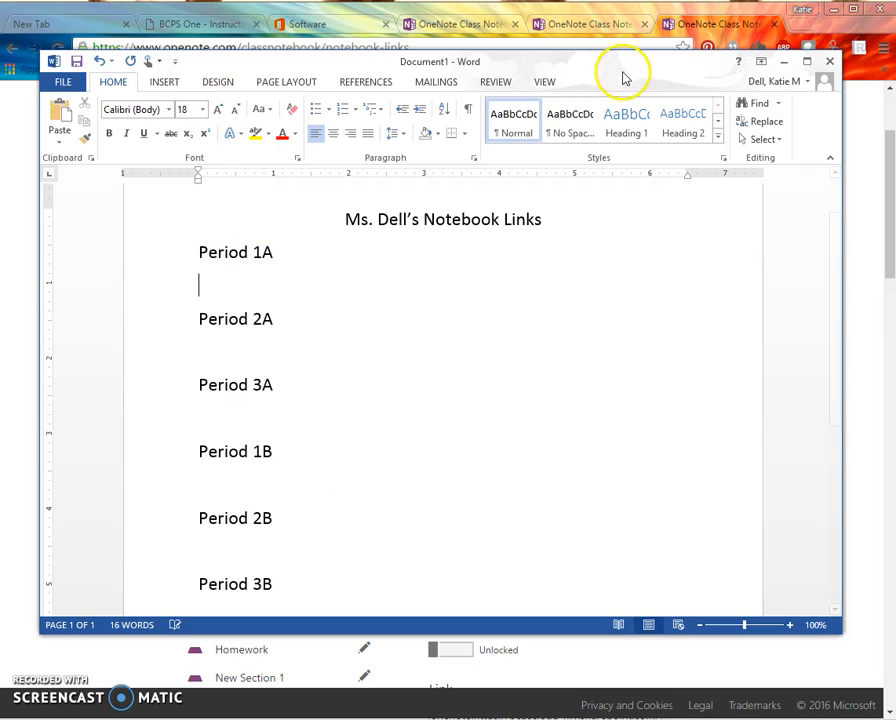
left_click(206, 344)
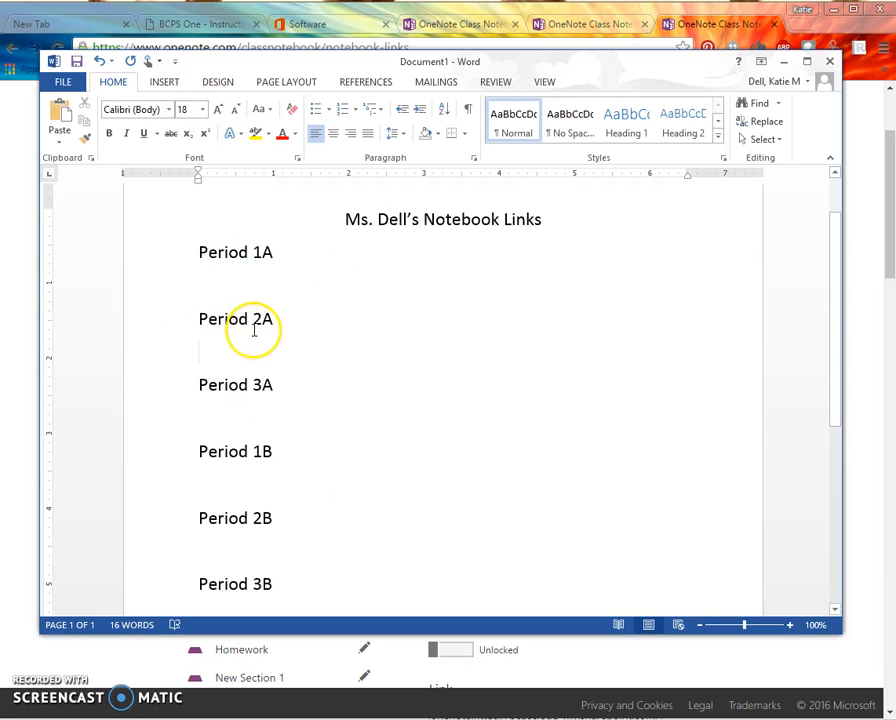
key("ctrl+v")
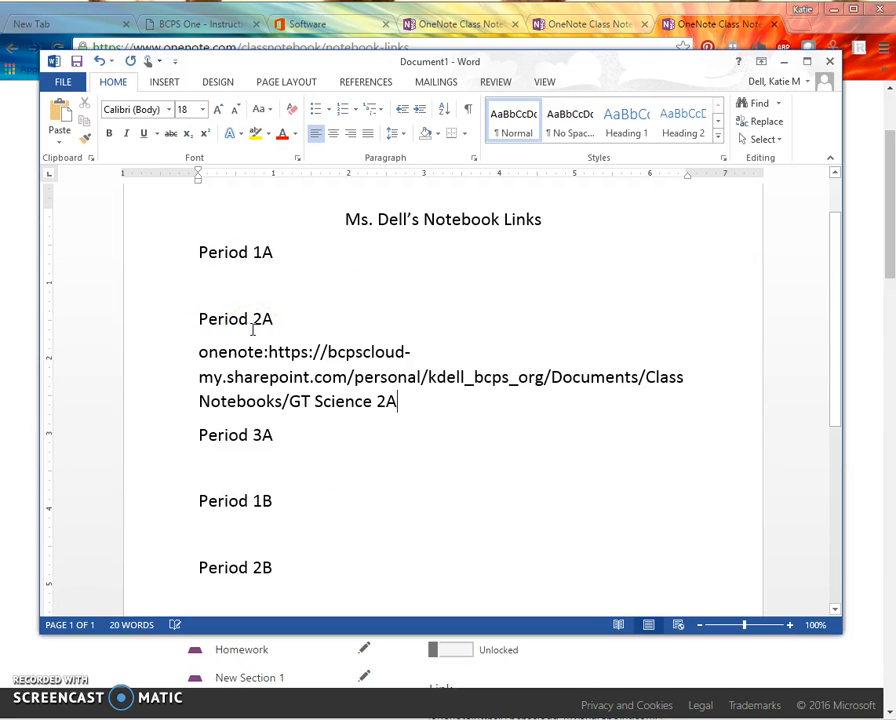
left_click(268, 352)
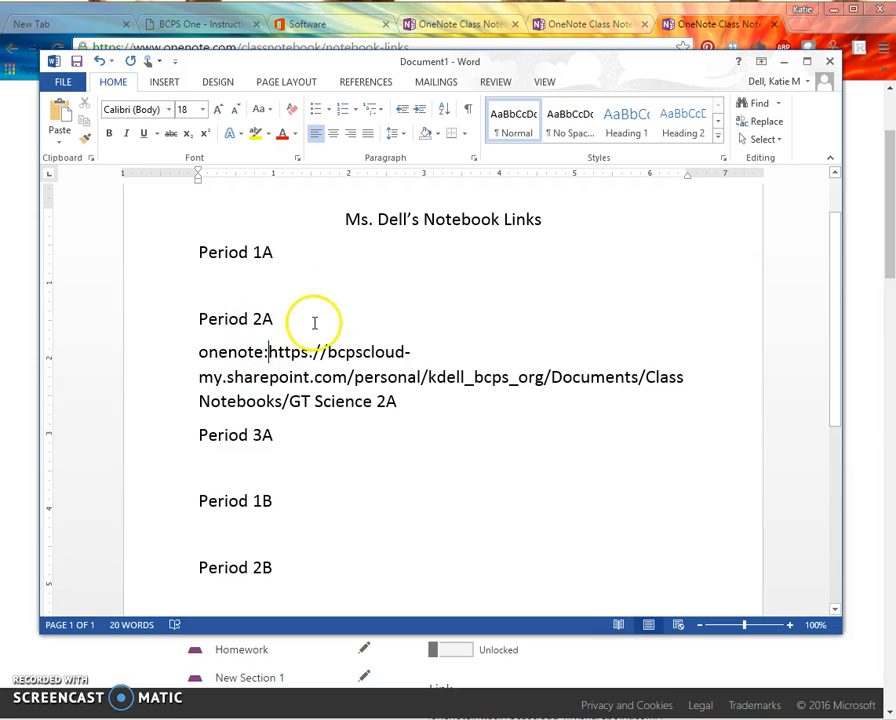
key("BackSpace")
key("BackSpace")
key("BackSpace")
key("BackSpace")
key("BackSpace")
key("BackSpace")
key("BackSpace")
key("BackSpace")
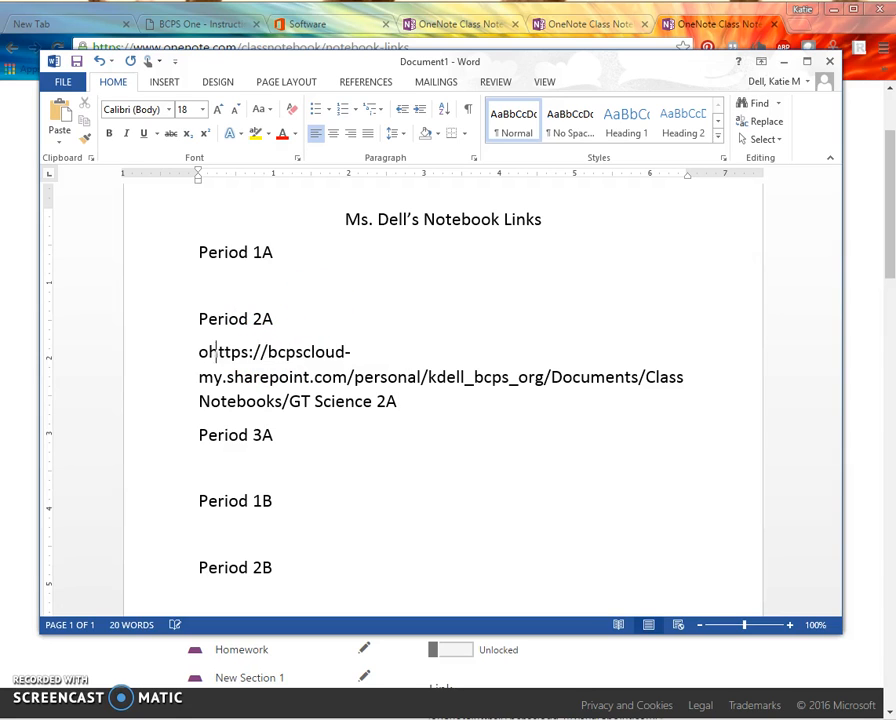
left_click(420, 401)
key("Return")
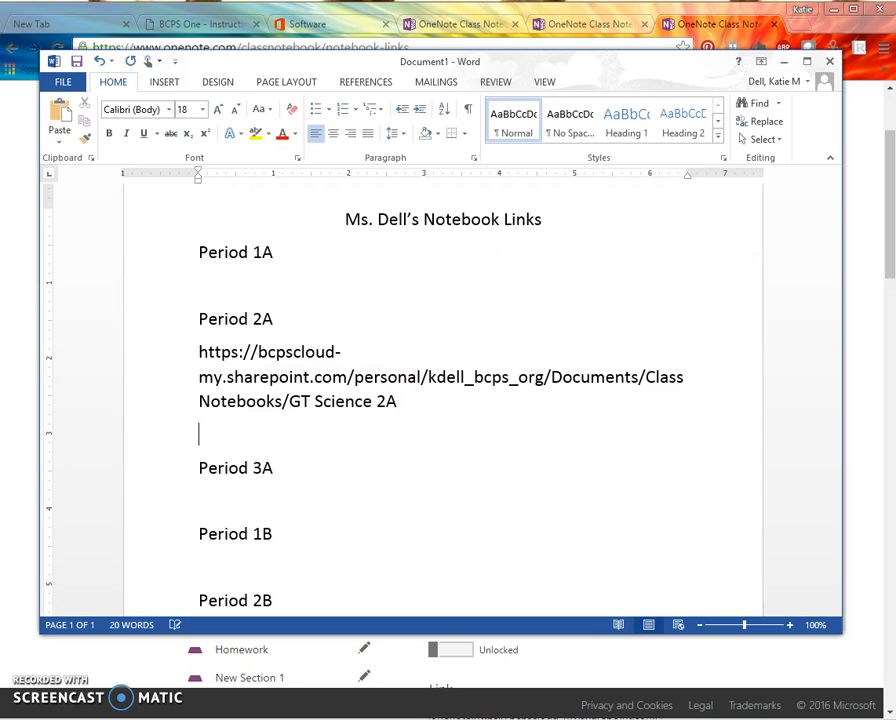
key("BackSpace")
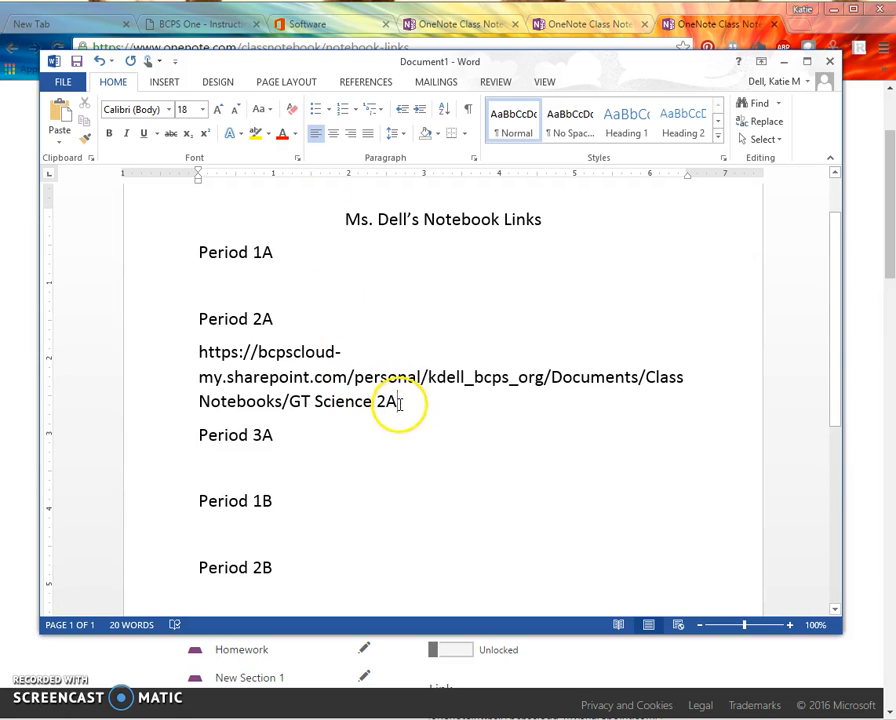
key("Return")
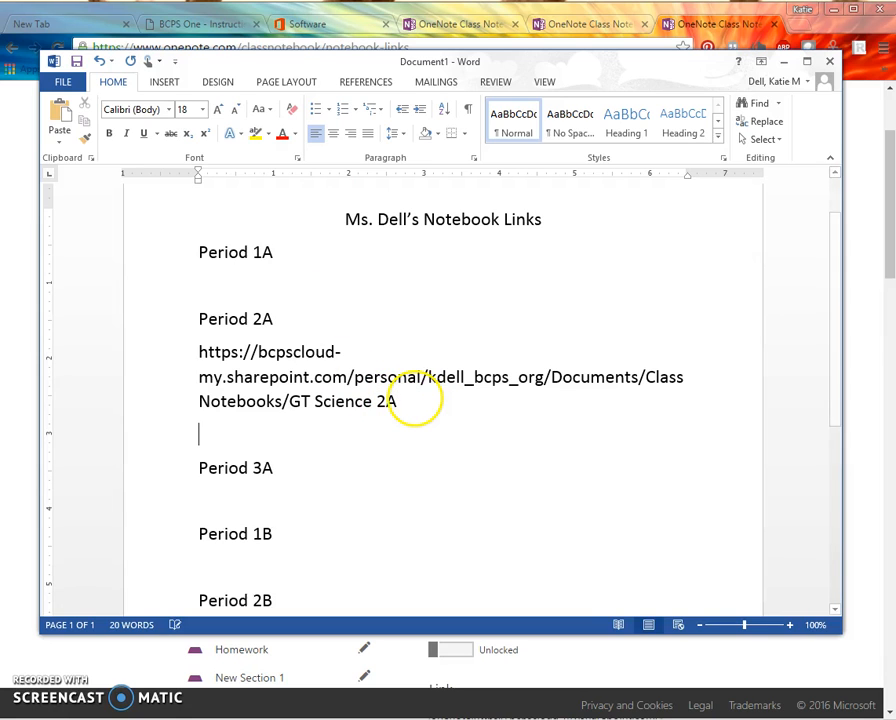
key("BackSpace")
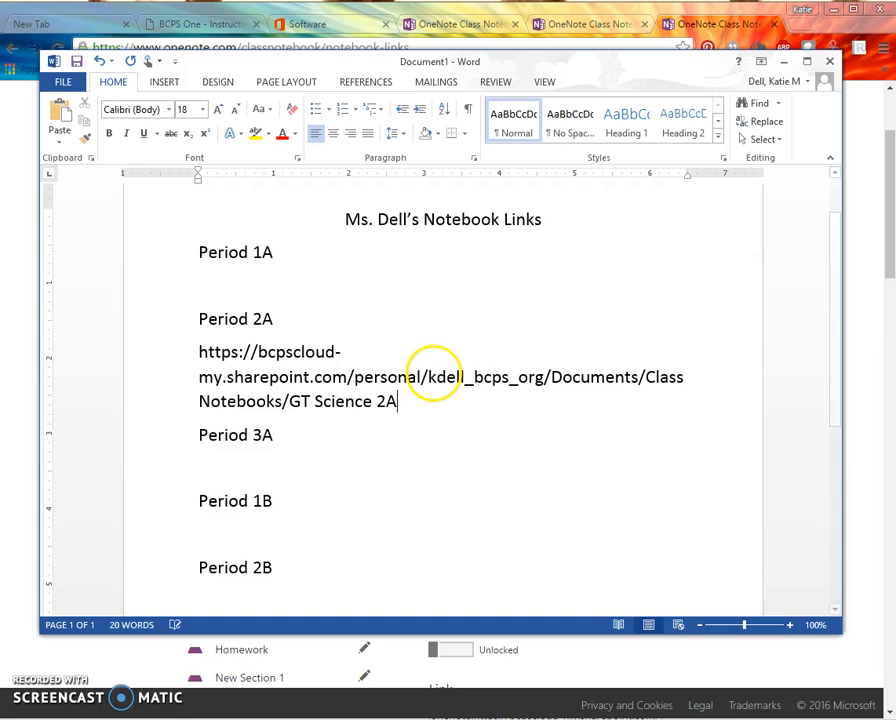
Turn the GT Science 2A address under Period 2A into a working hyperlink to the same address.
left_click_drag(400, 404, 202, 357)
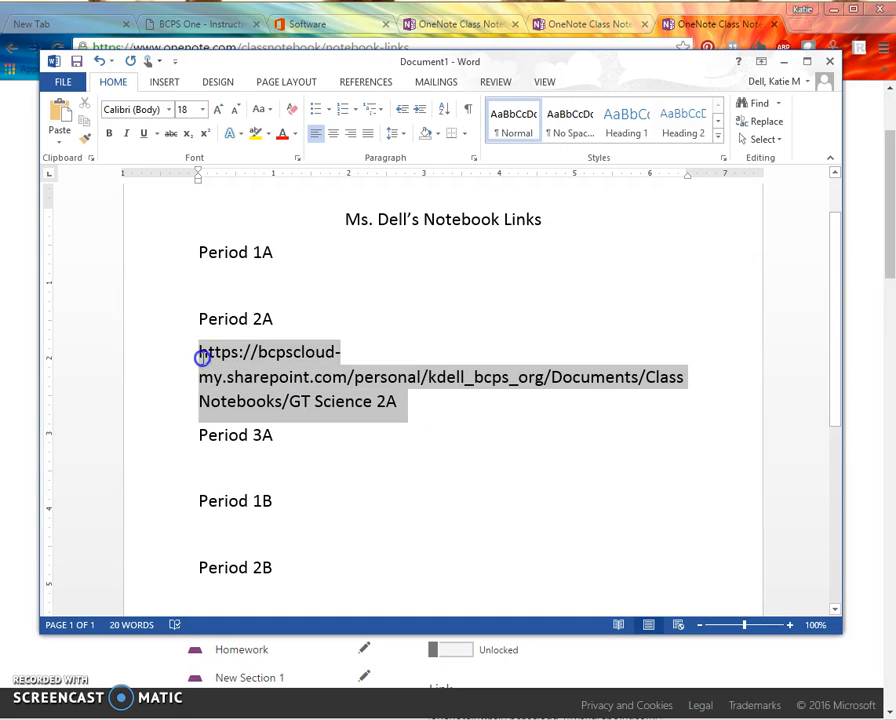
left_click(170, 84)
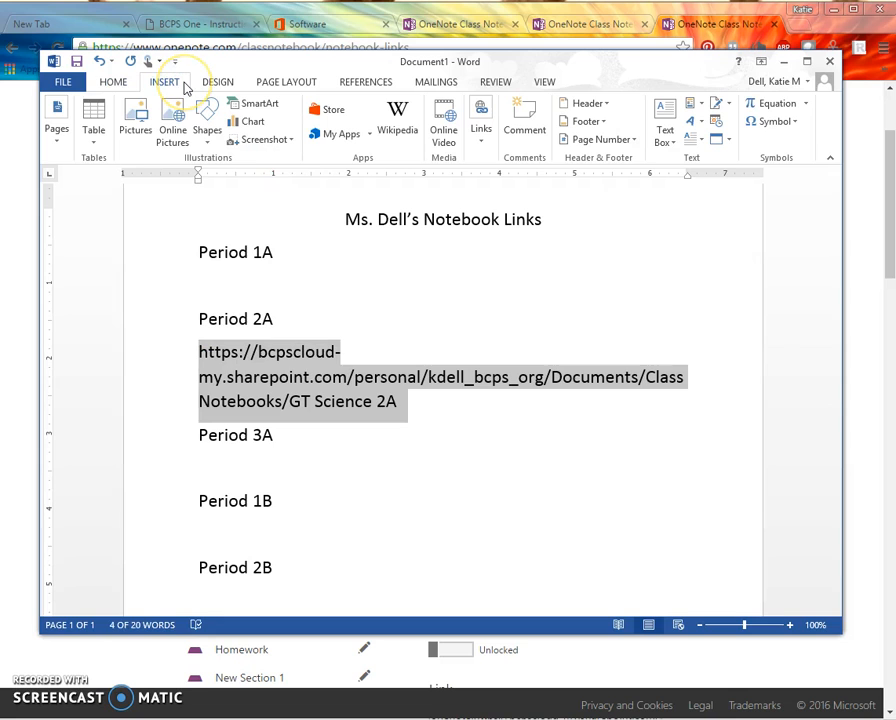
left_click(481, 130)
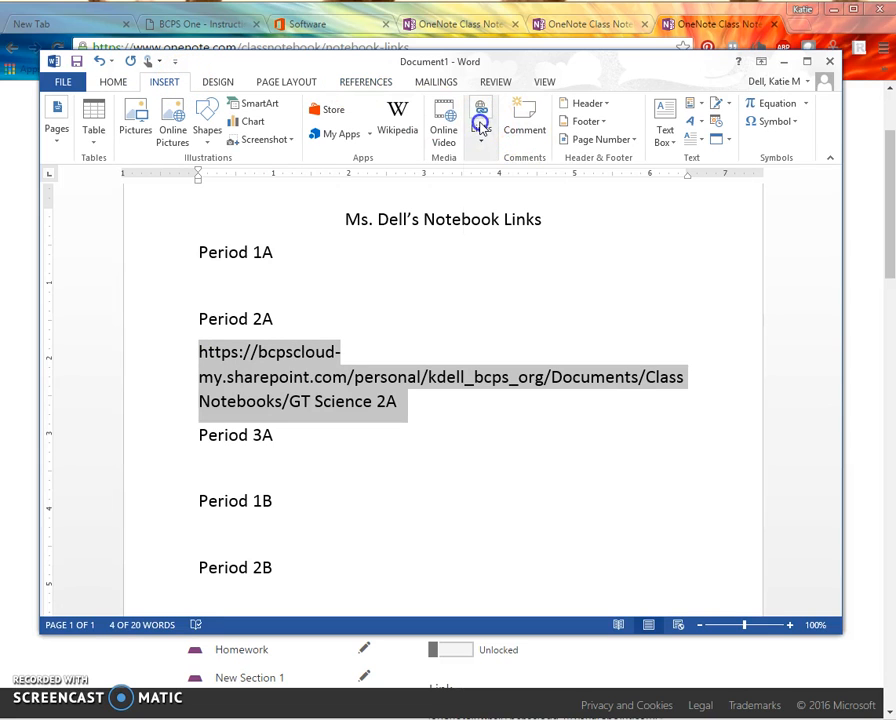
left_click(489, 200)
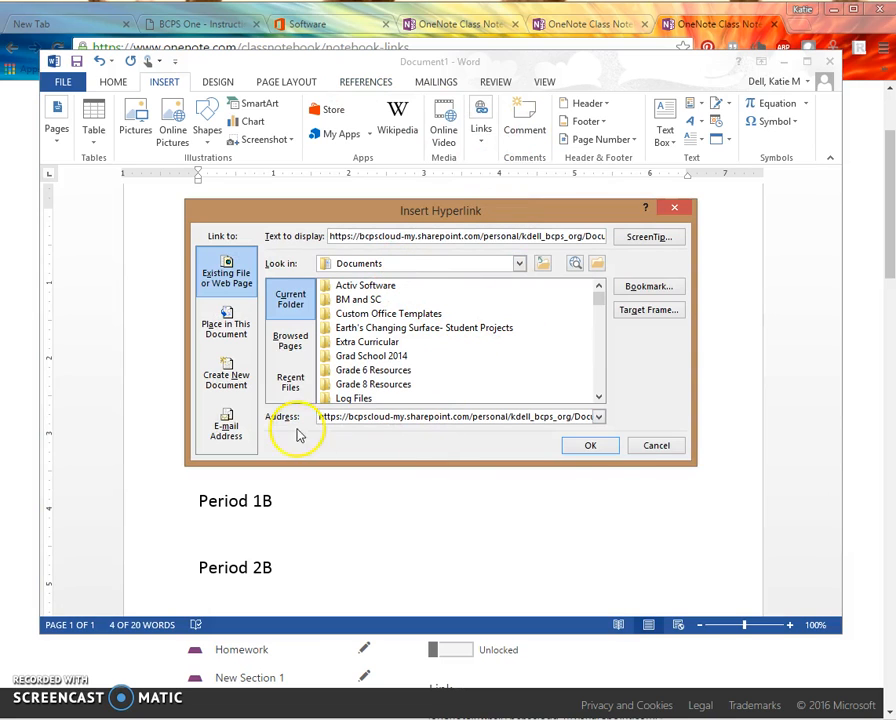
left_click(591, 446)
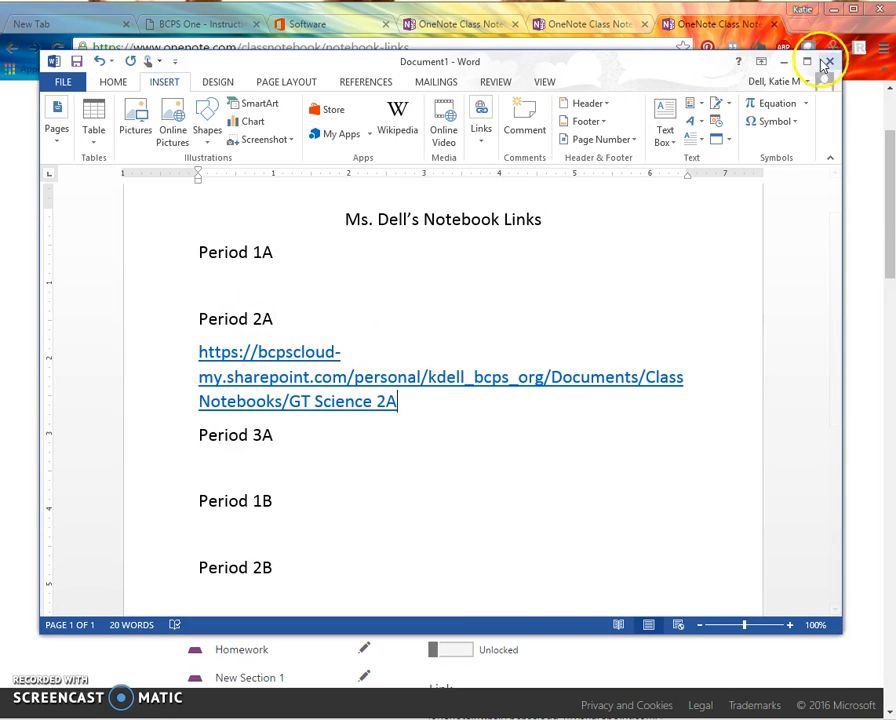
Switch to the browser's notebook management page, lock the Science 3A notebook's Collaboration Space, and copy that notebook's link.
left_click(784, 61)
scroll(432, 393, "down", 8)
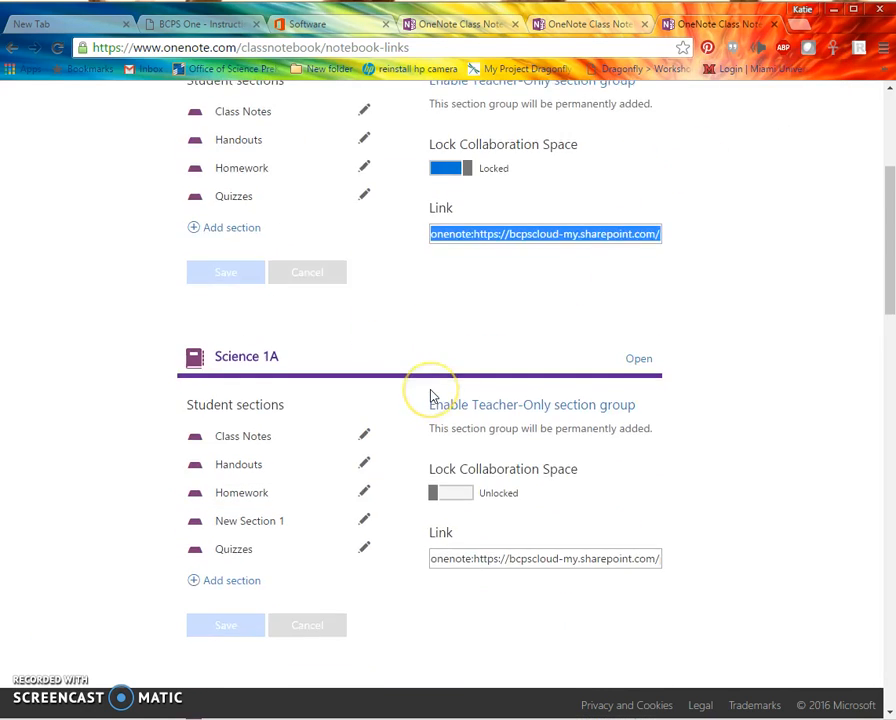
scroll(432, 393, "down", 4)
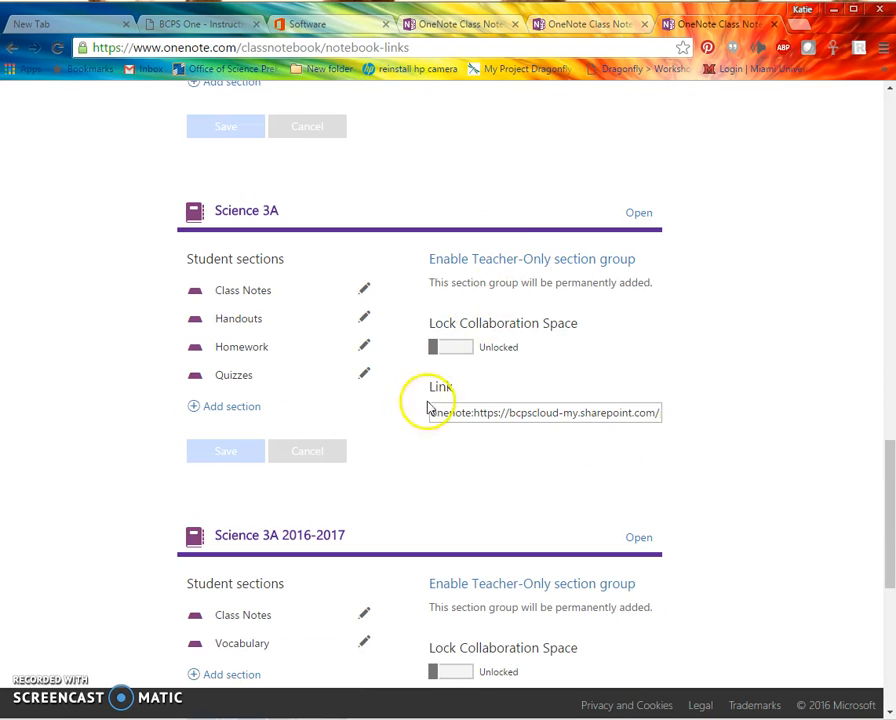
left_click(434, 348)
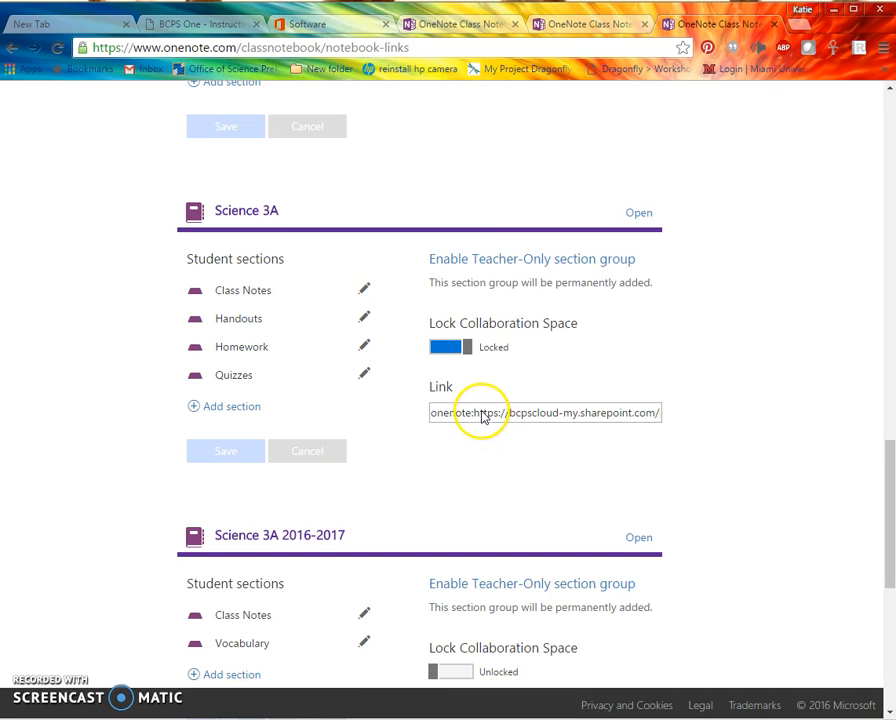
left_click(474, 412)
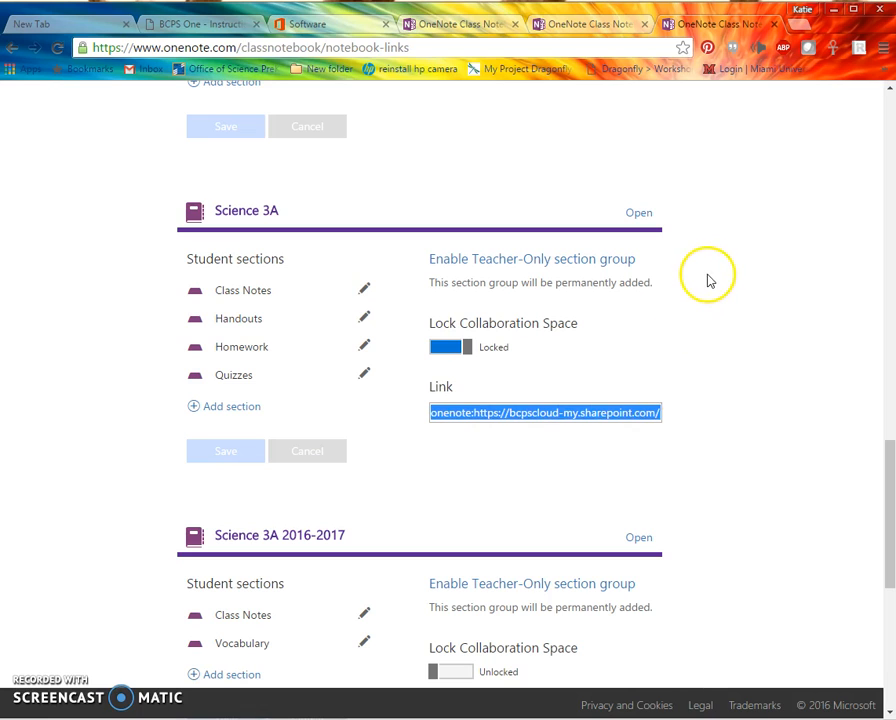
right_click(577, 410)
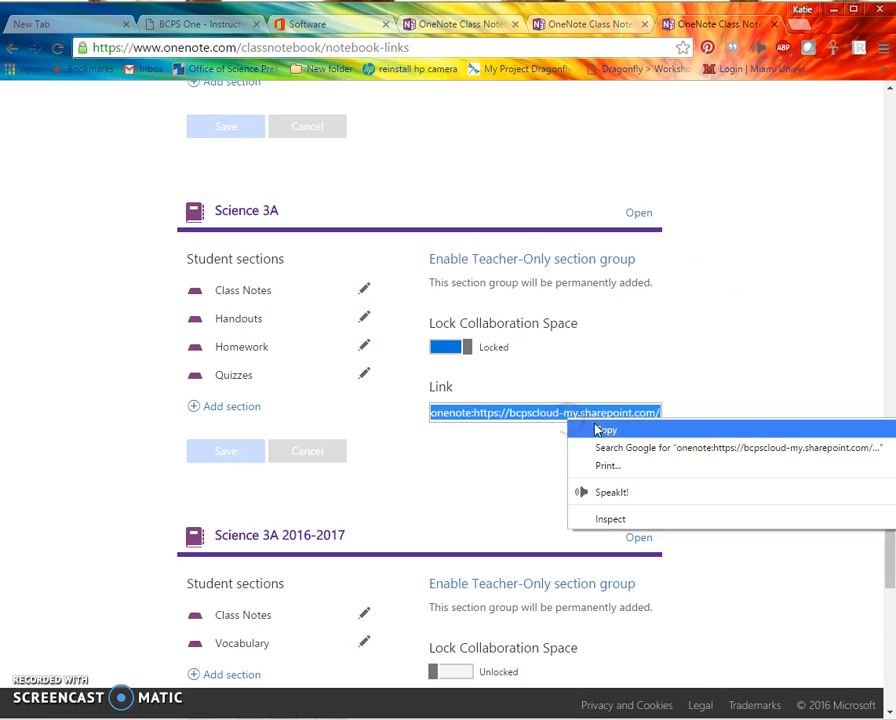
left_click(594, 427)
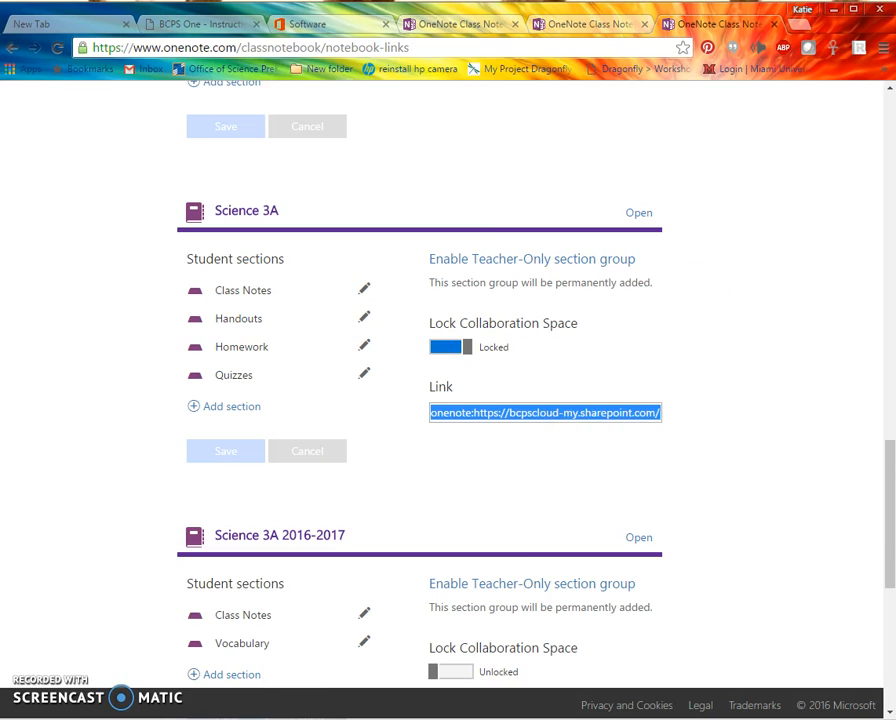
Switch to the Word document, paste the Science 3A link as text under Period 3A, and delete its "onenote:" prefix.
key("alt+Tab")
left_click(214, 459)
right_click(197, 458)
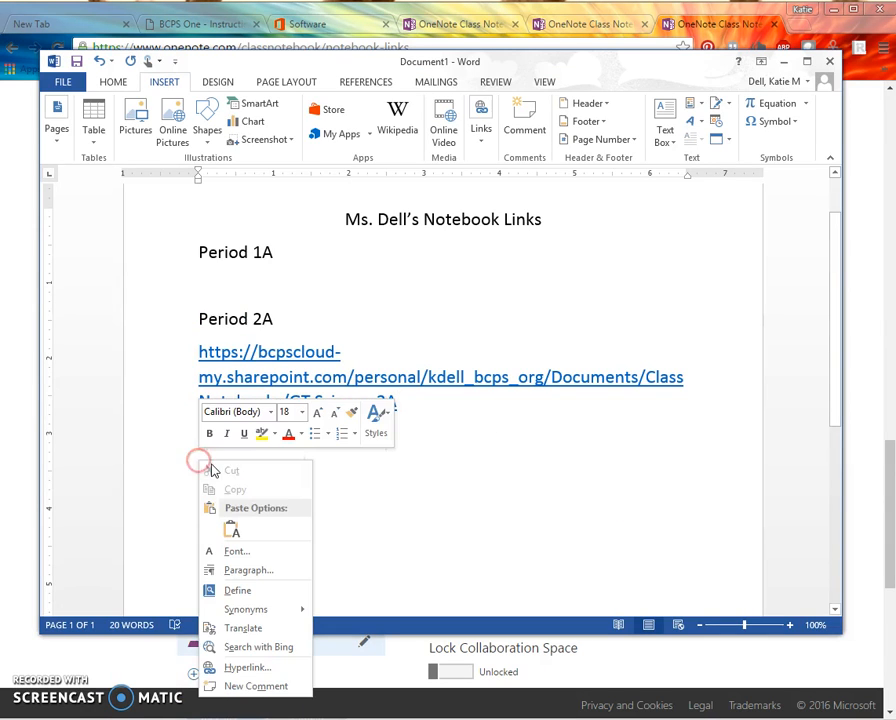
left_click(232, 531)
left_click_drag(268, 468, 210, 468)
key("BackSpace")
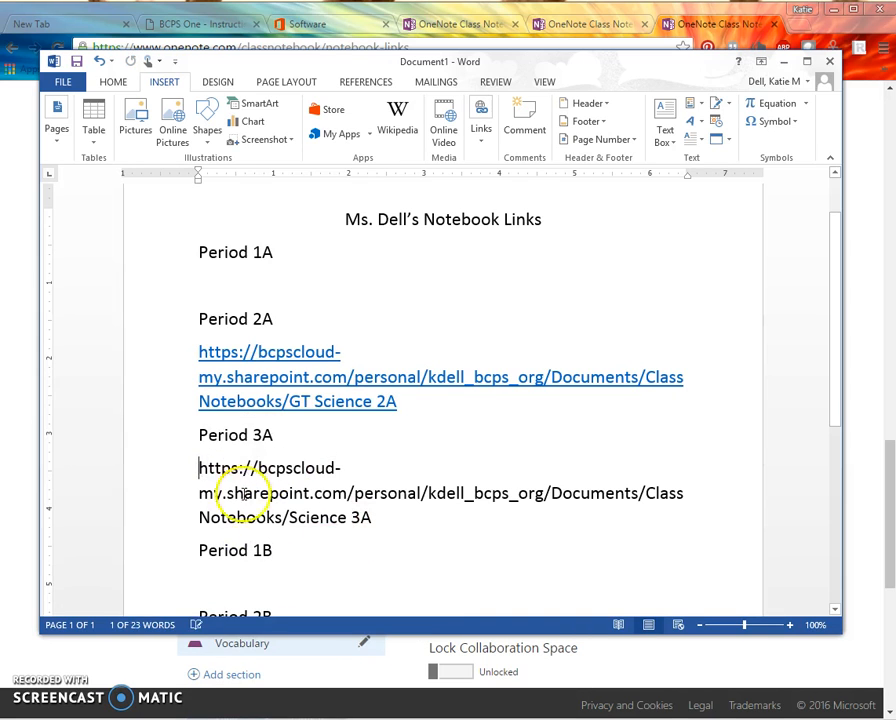
Convert the Science 3A address under Period 3A into a hyperlink to the same address.
left_click(345, 514)
double_click(186, 466)
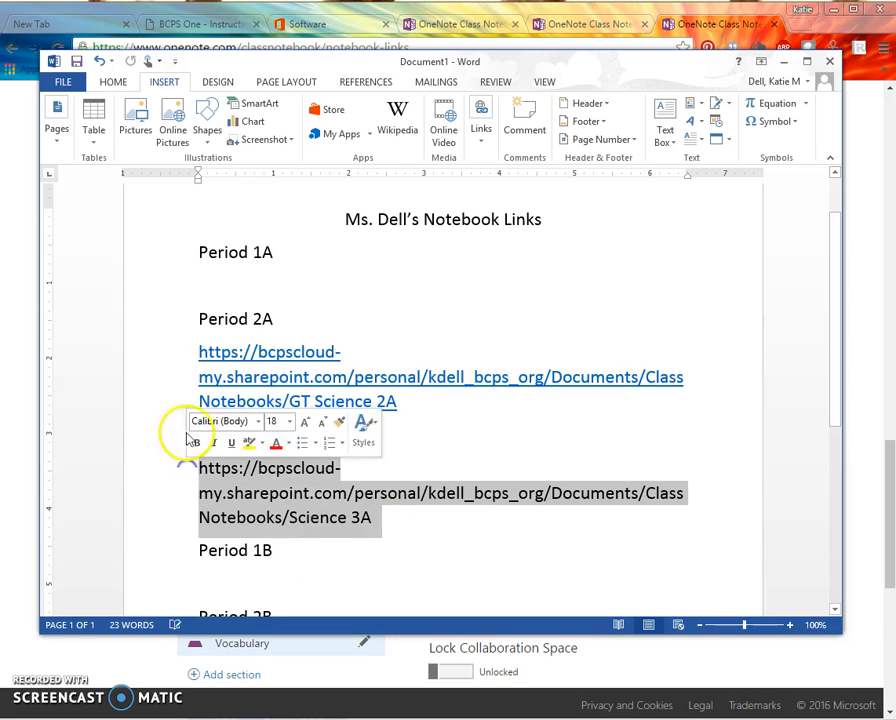
left_click(482, 112)
left_click(494, 188)
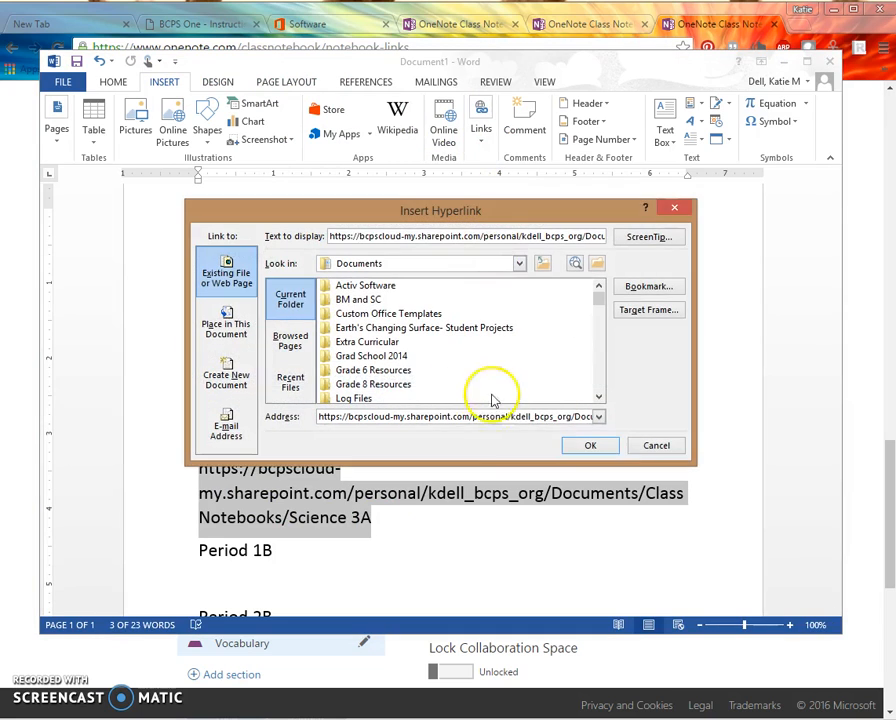
left_click(593, 446)
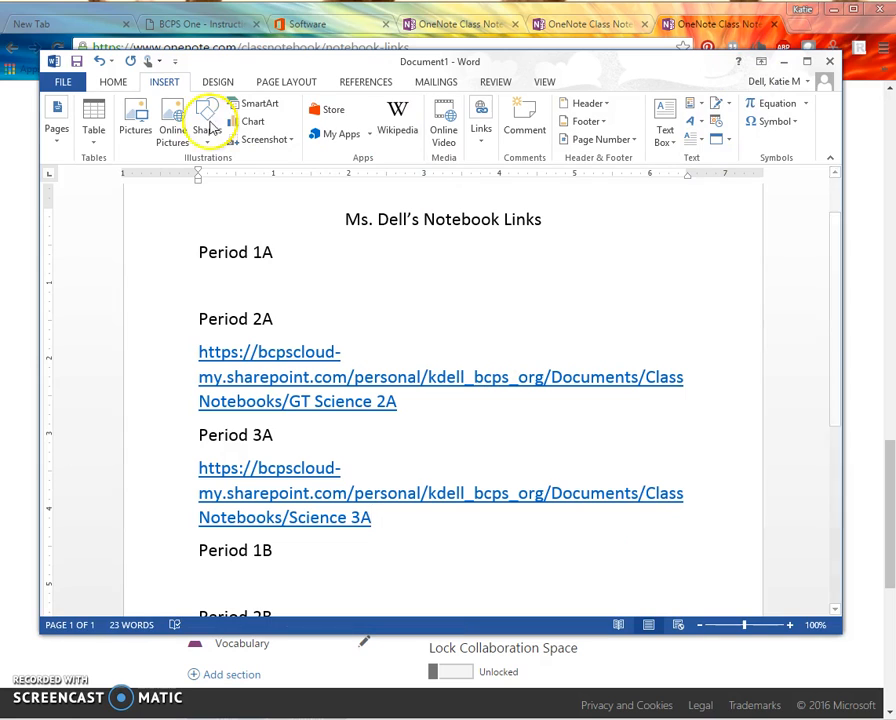
Start saving the document to the computer and open the teacher's folder on the students network drive as the location.
left_click(66, 84)
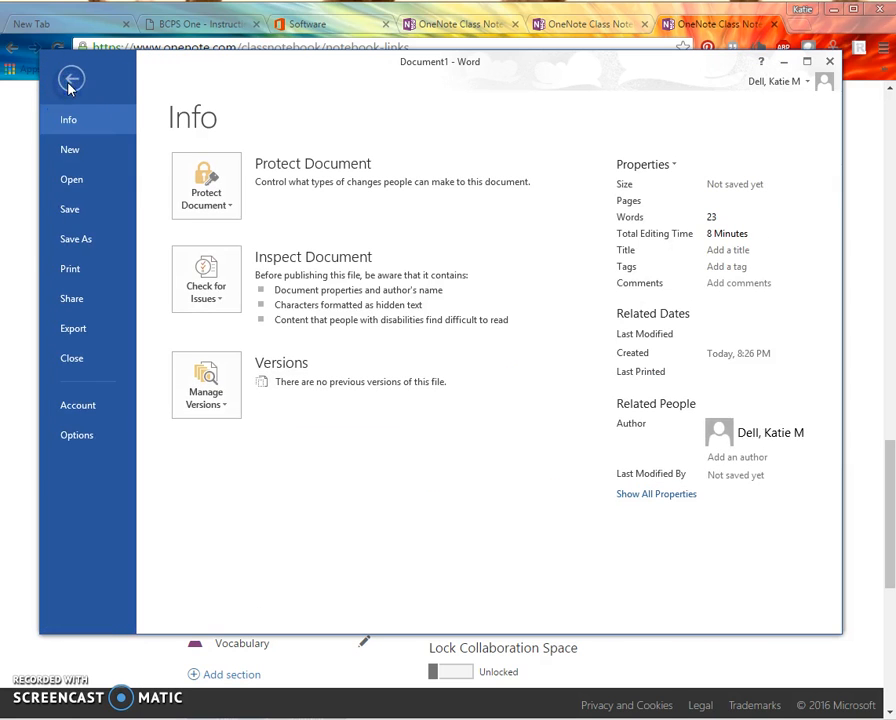
left_click(81, 241)
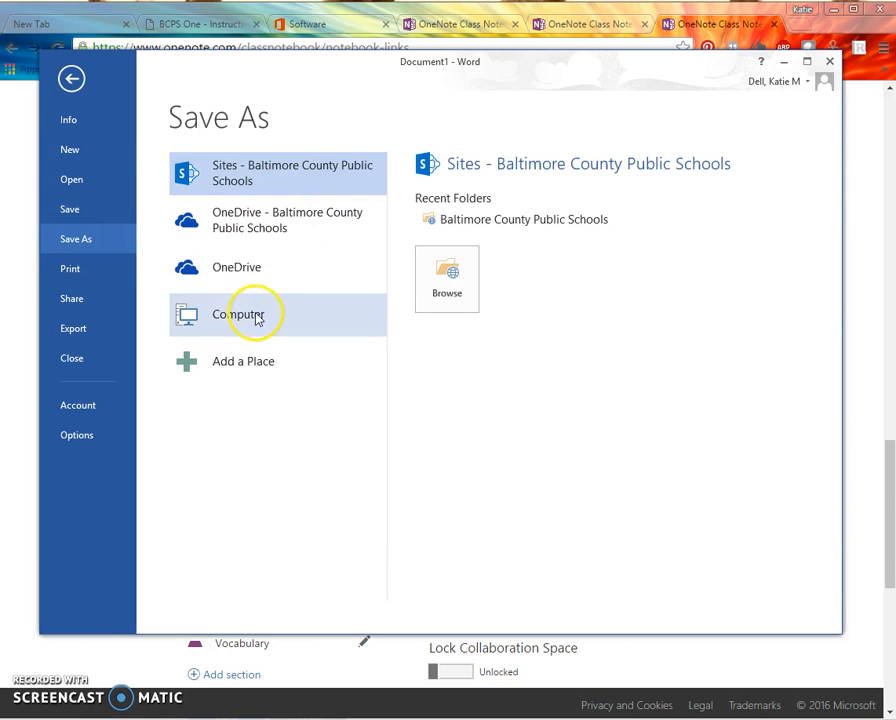
left_click(255, 316)
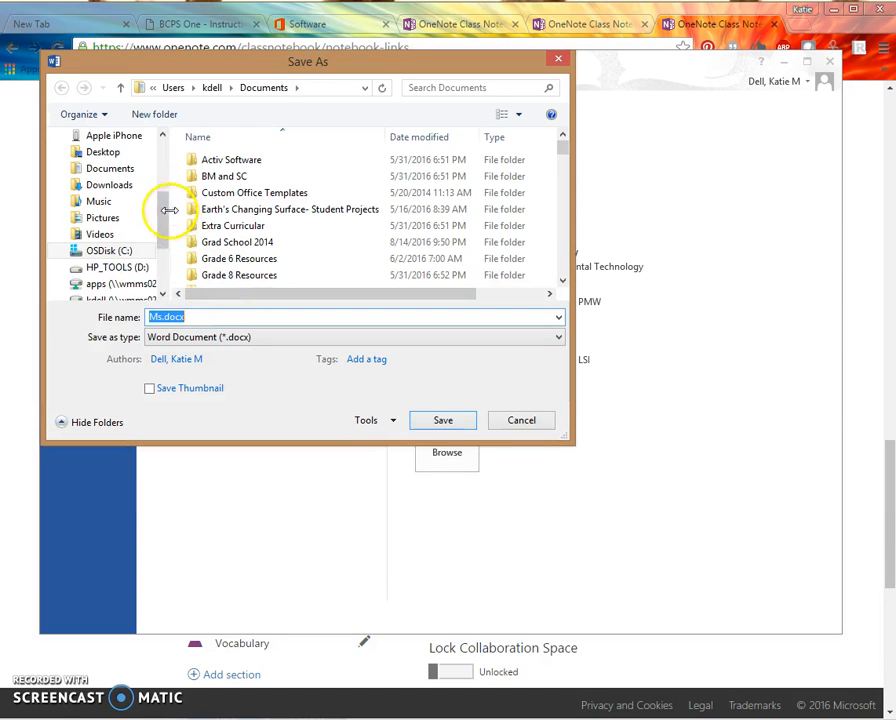
scroll(164, 230, "down", 1)
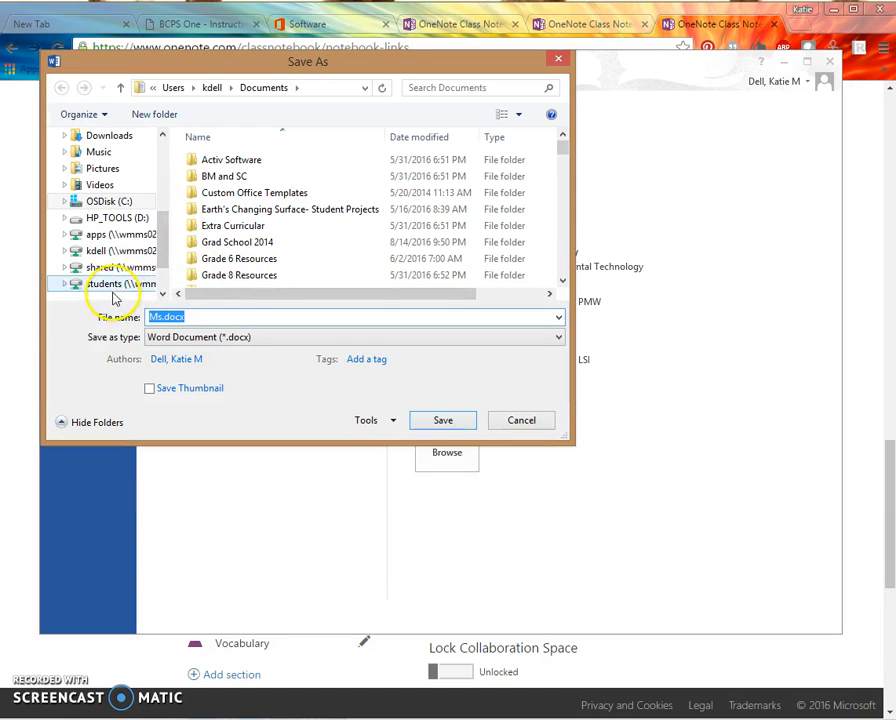
left_click(116, 284)
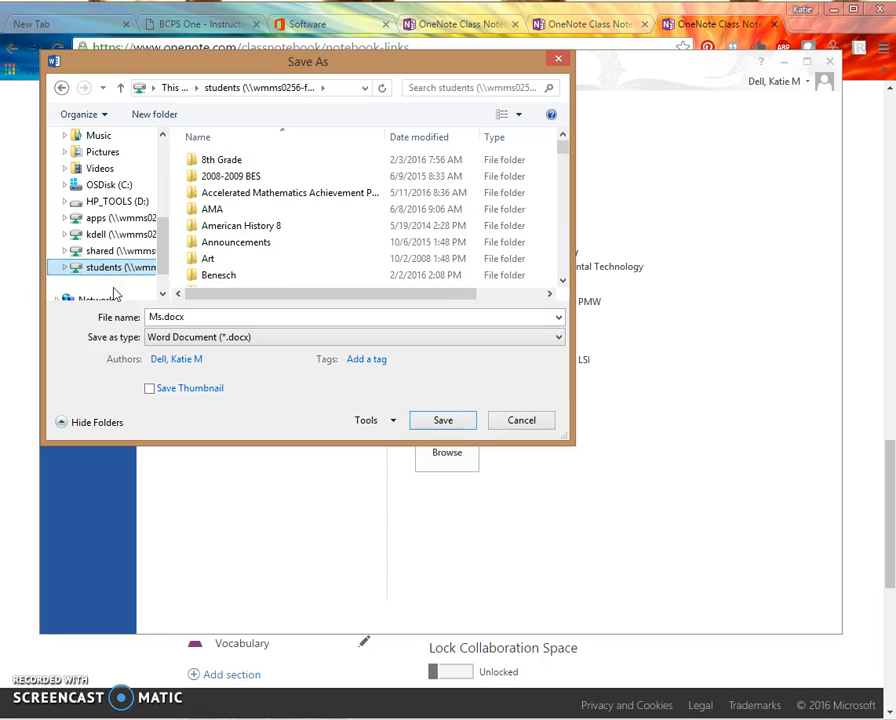
left_click_drag(563, 145, 558, 191)
double_click(208, 226)
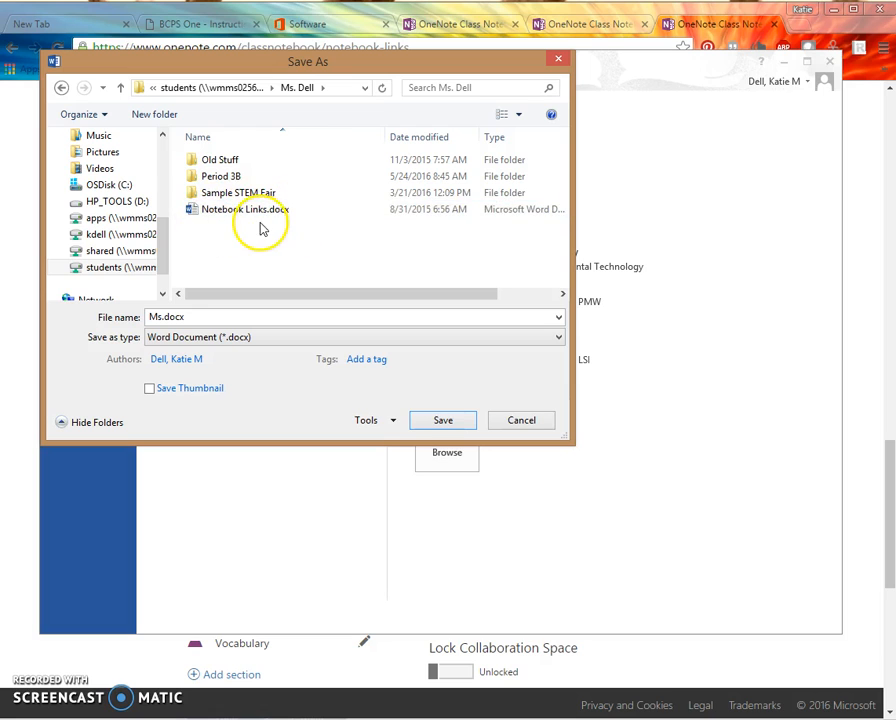
Name the file "Notebook Links 2016" and save it as a Word document in the teacher's folder.
left_click_drag(152, 316, 183, 314)
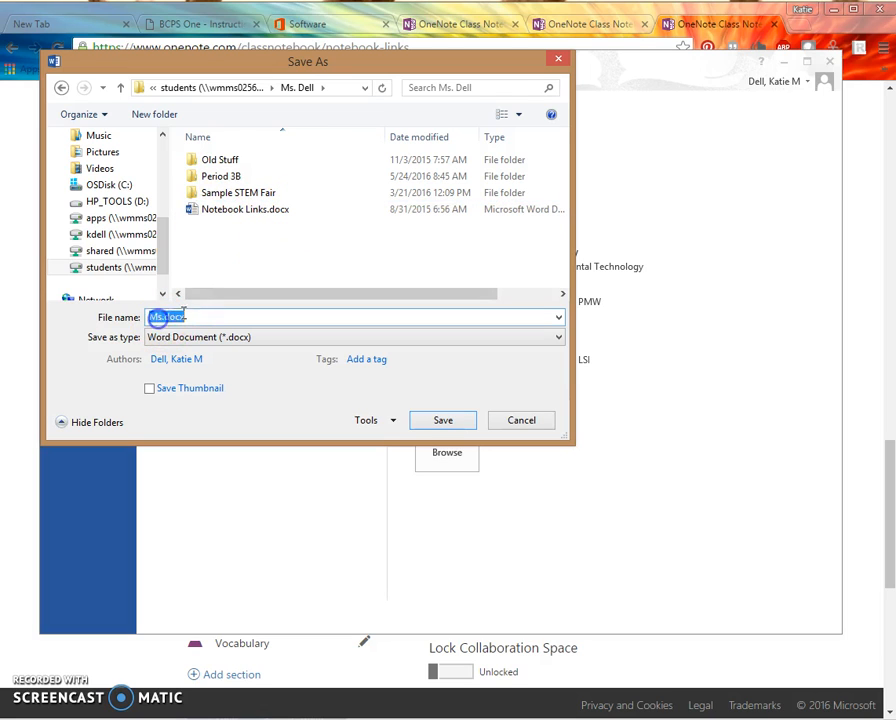
type("Not")
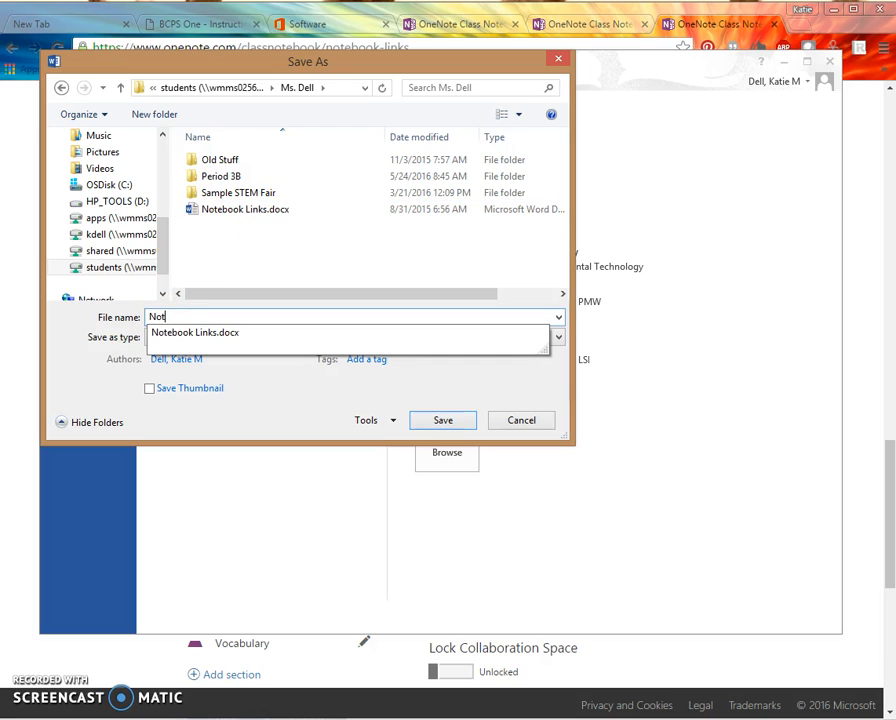
type("ebook Links 2016")
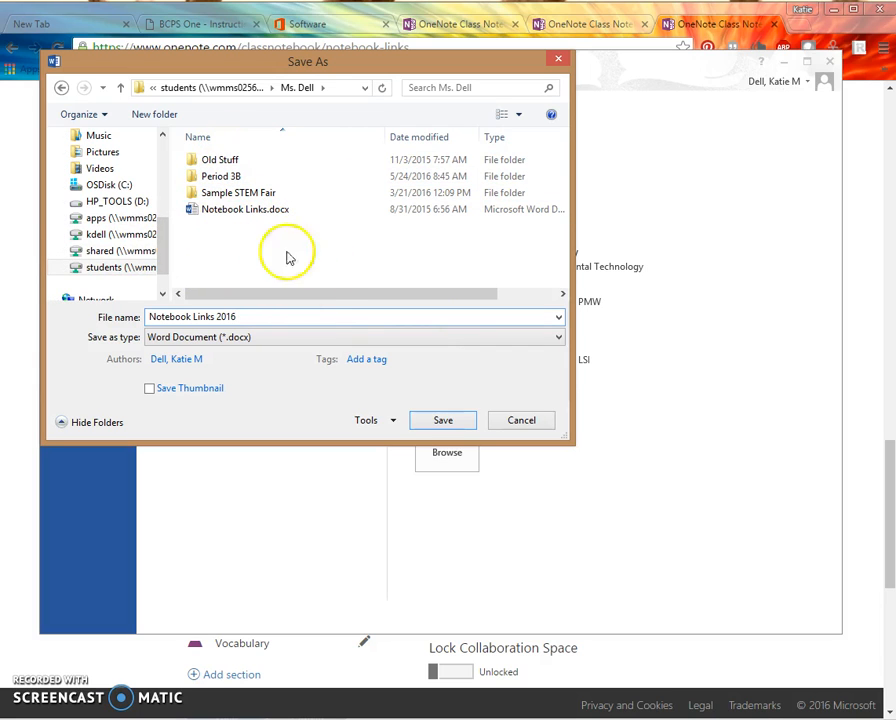
left_click(445, 421)
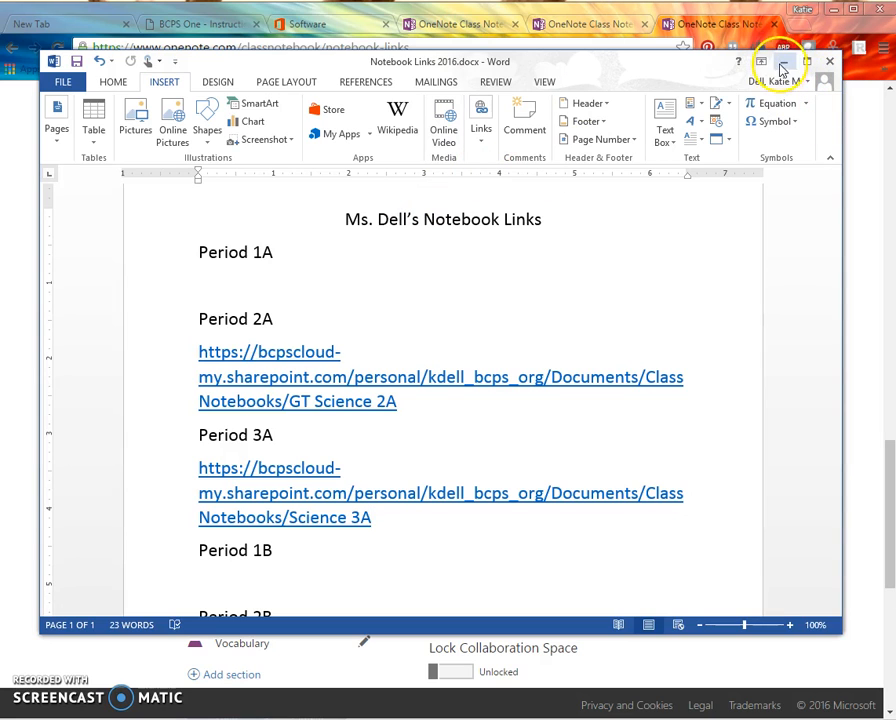
Close the saved Word document and all three OneNote Class Notebook pages in the browser.
left_click(838, 62)
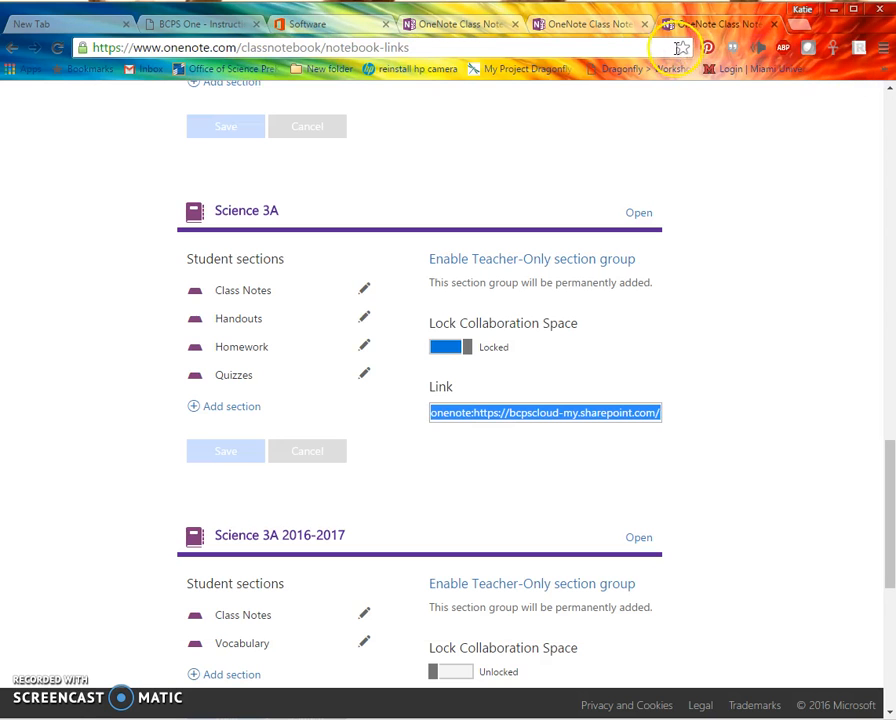
left_click(770, 24)
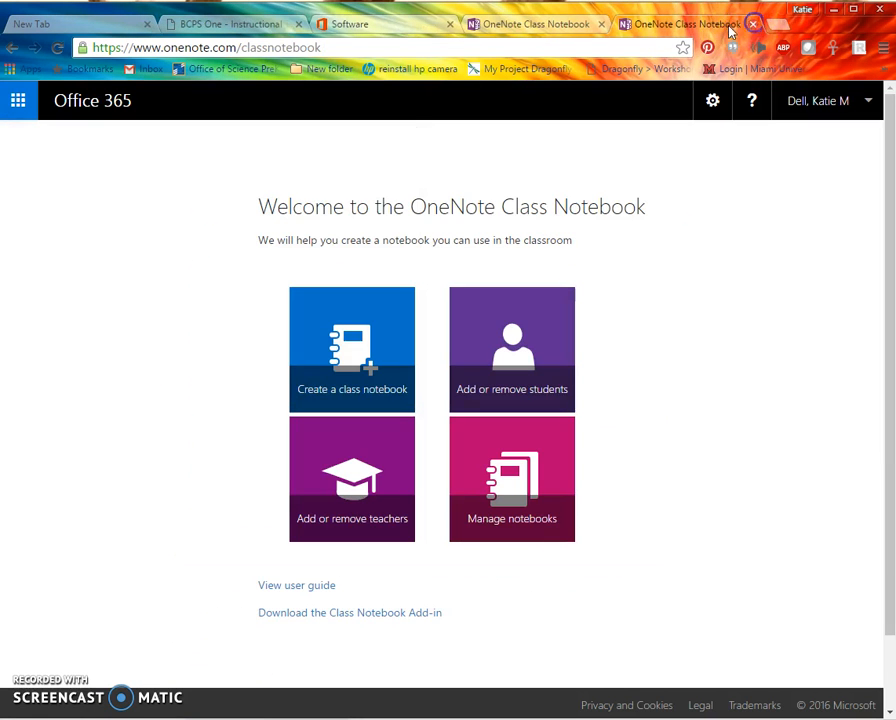
left_click(753, 24)
left_click(602, 24)
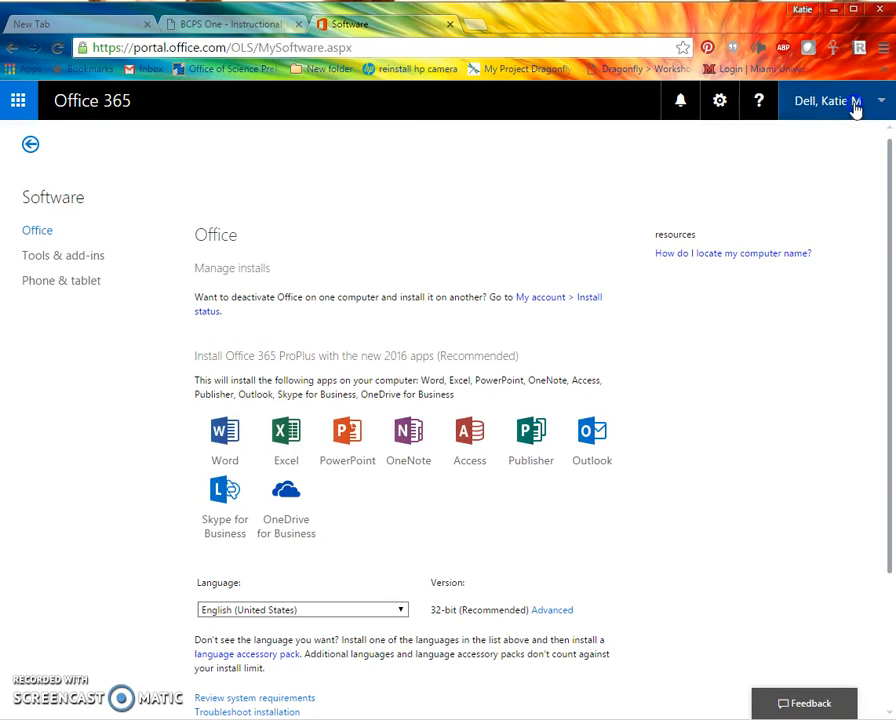
Sign out of the Office 365 account and close its sign-in page.
left_click(872, 108)
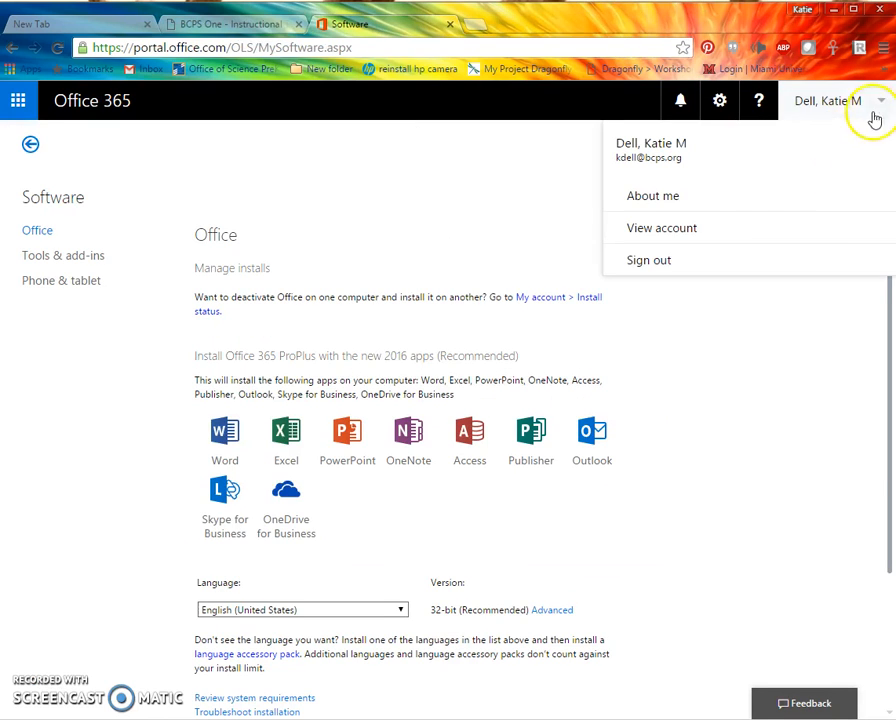
left_click(664, 262)
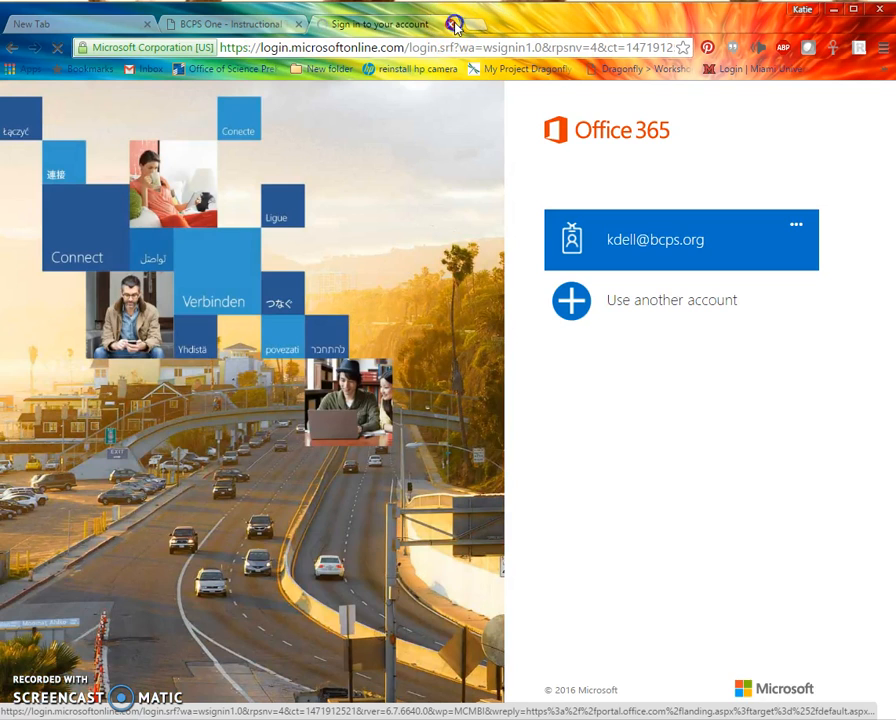
left_click(453, 24)
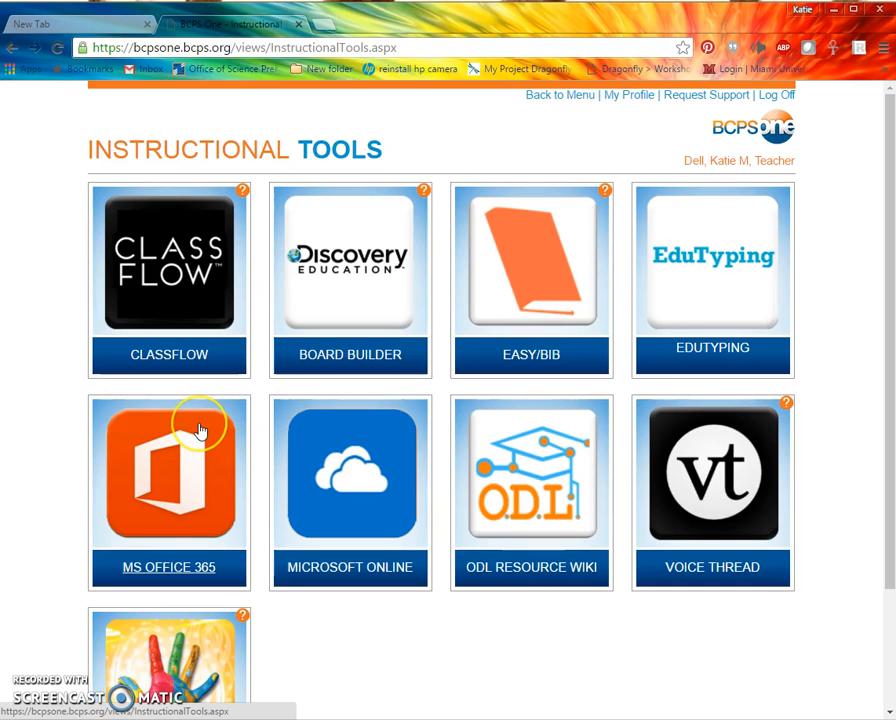
Open a file browser window and go to the teacher's folder on the students (L:) network drive.
key("super+e")
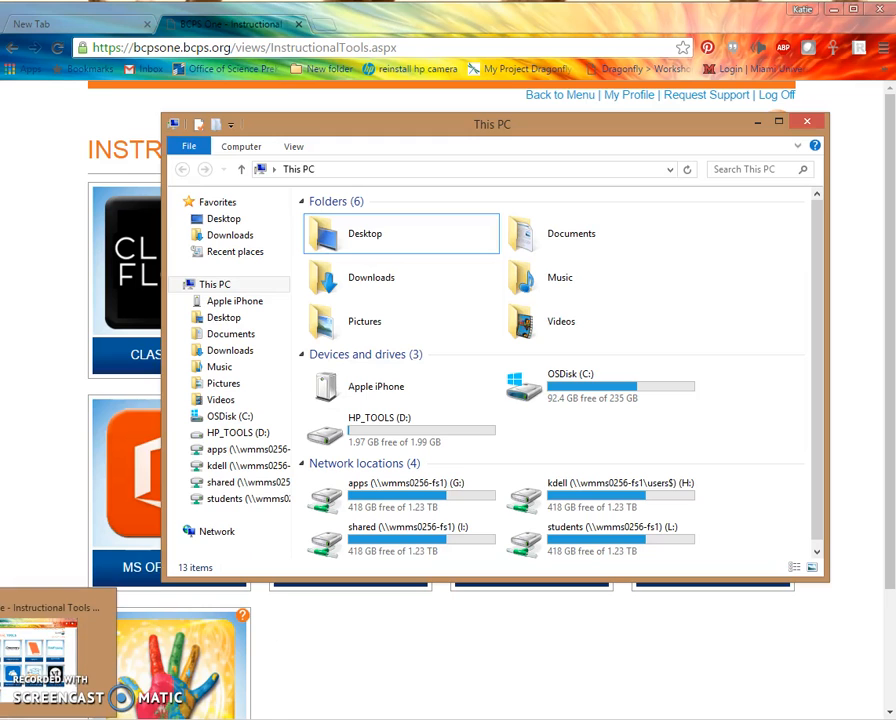
left_click(250, 500)
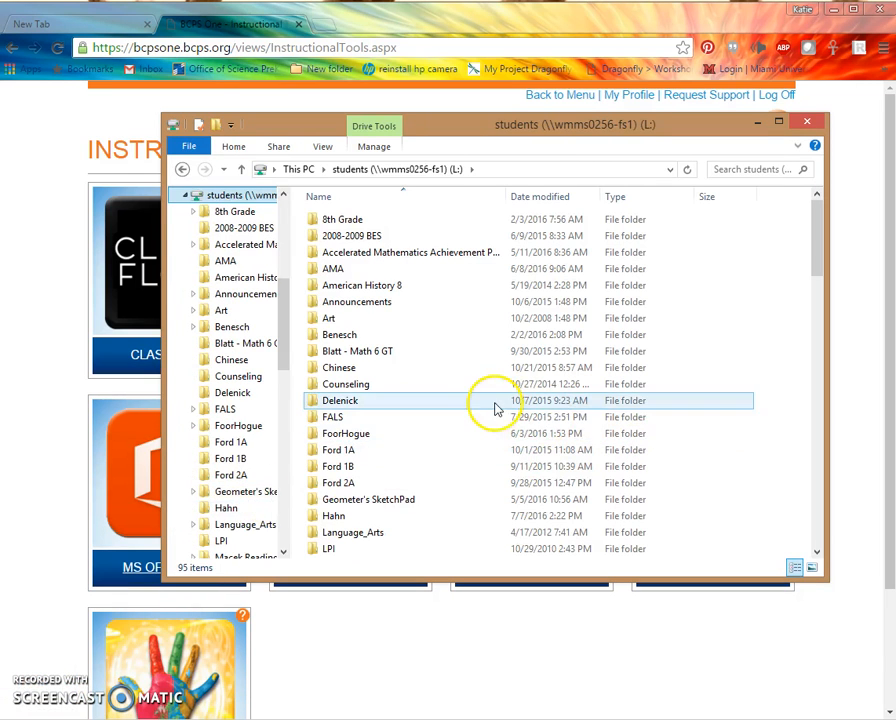
left_click_drag(816, 236, 772, 308)
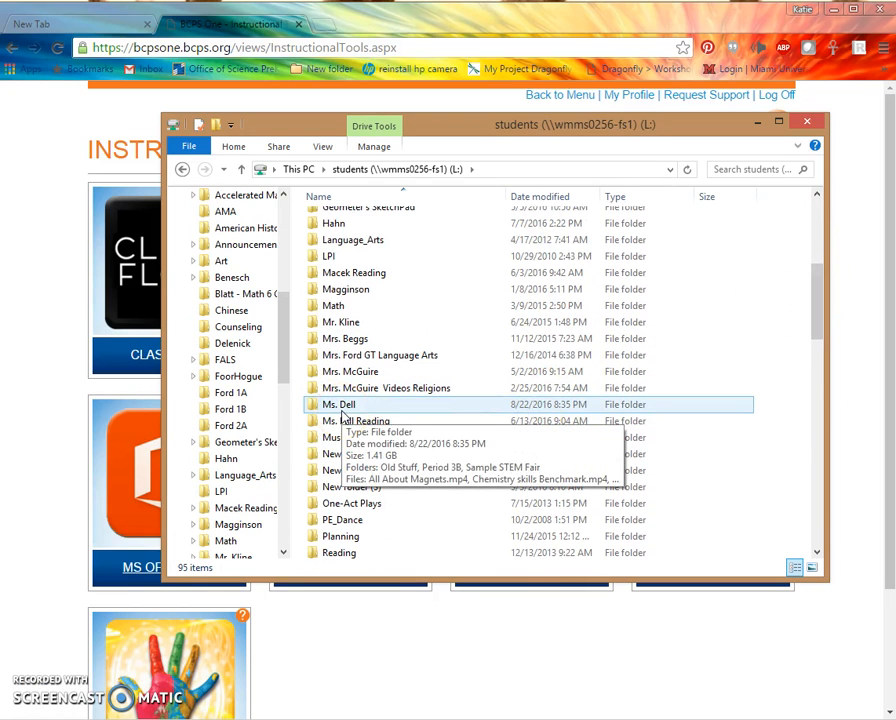
left_click(341, 406)
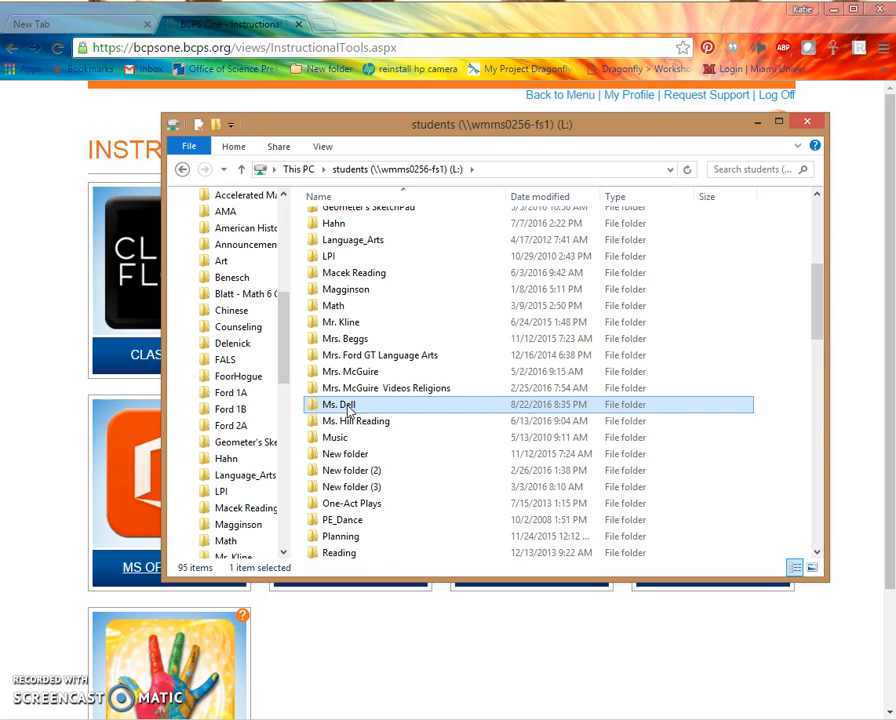
double_click(341, 408)
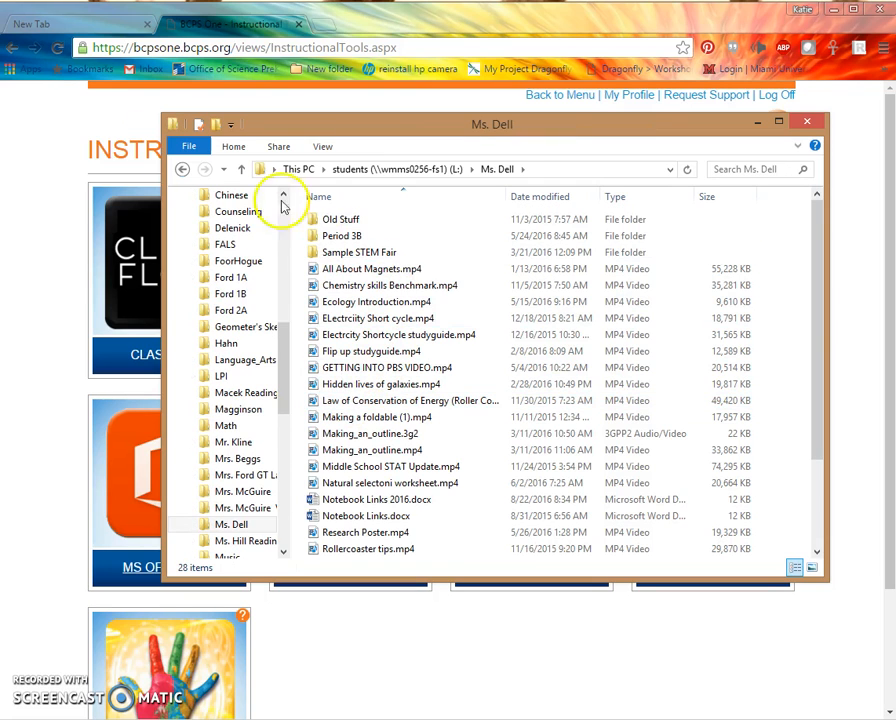
Return to the students drive's folder list and reopen the teacher's folder to show the path again.
left_click(182, 171)
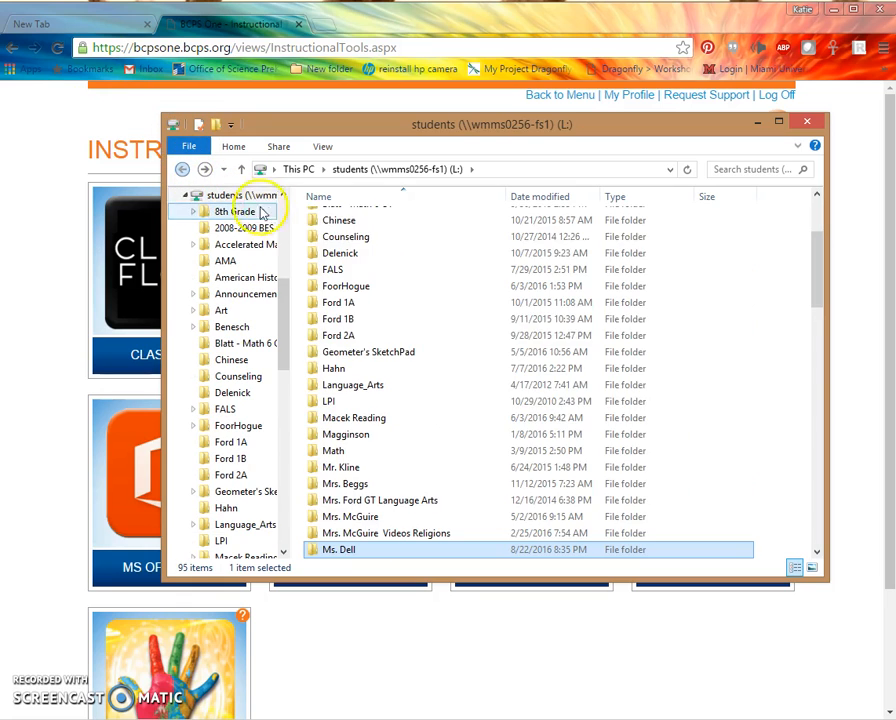
left_click(350, 556)
double_click(318, 556)
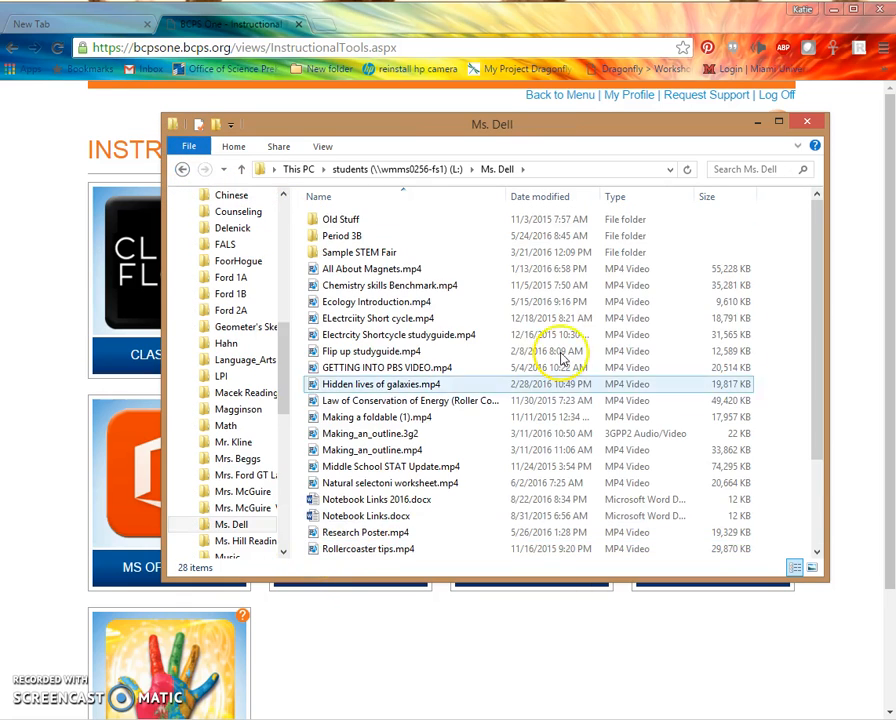
Open "Notebook Links 2016.docx" from the teacher's folder and follow its Period 2A notebook hyperlink.
left_click_drag(816, 292, 798, 374)
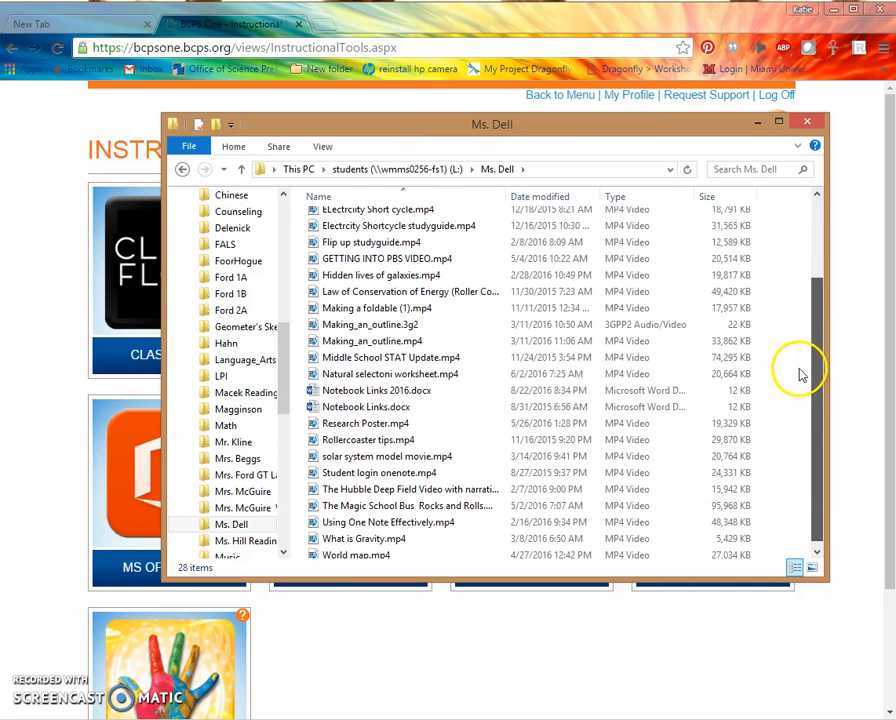
left_click(332, 397)
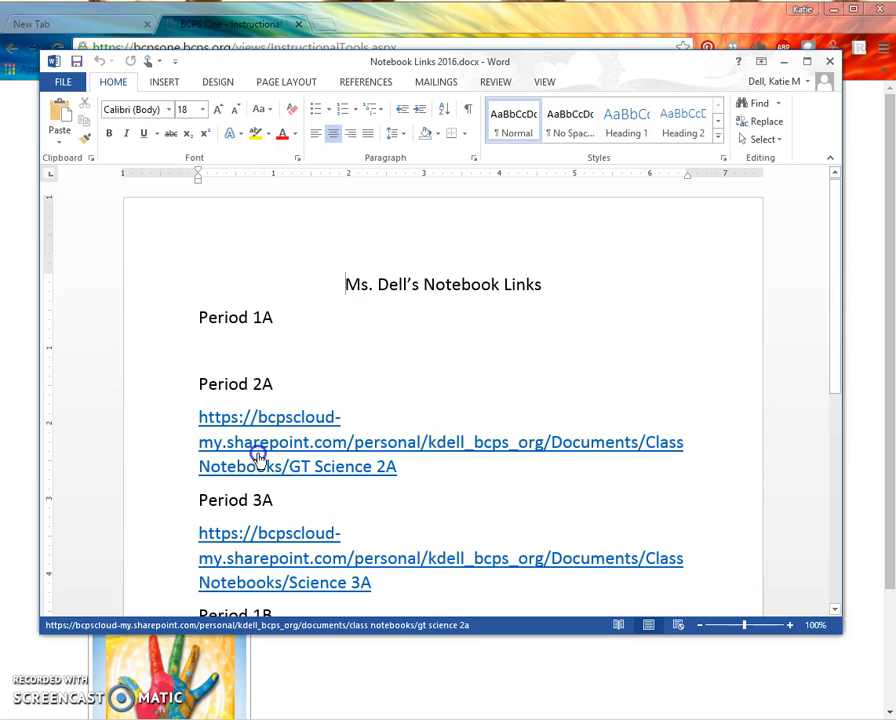
left_click(258, 453)
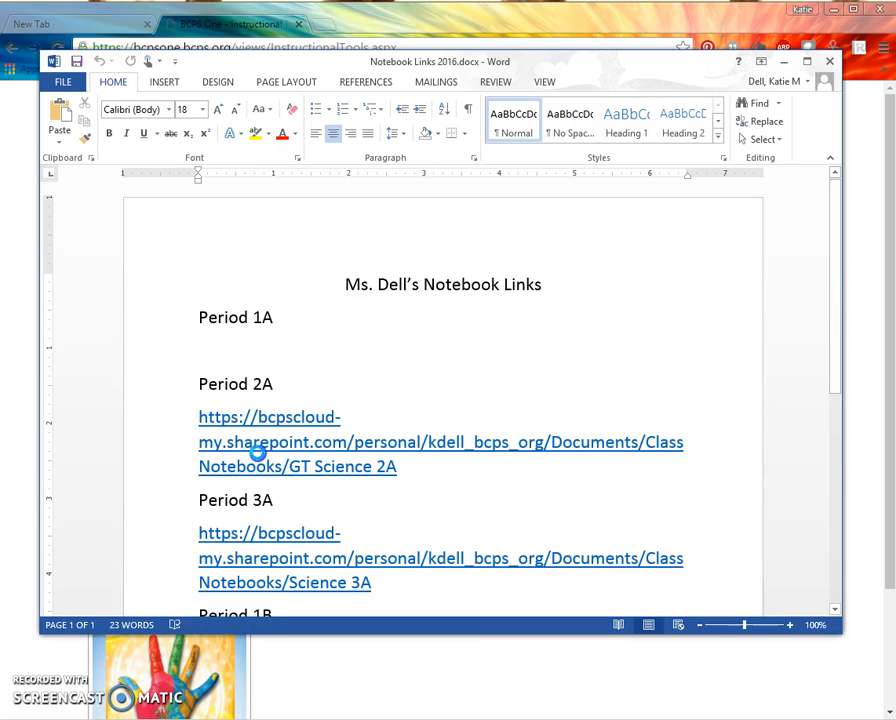
left_click(258, 453, "ctrl")
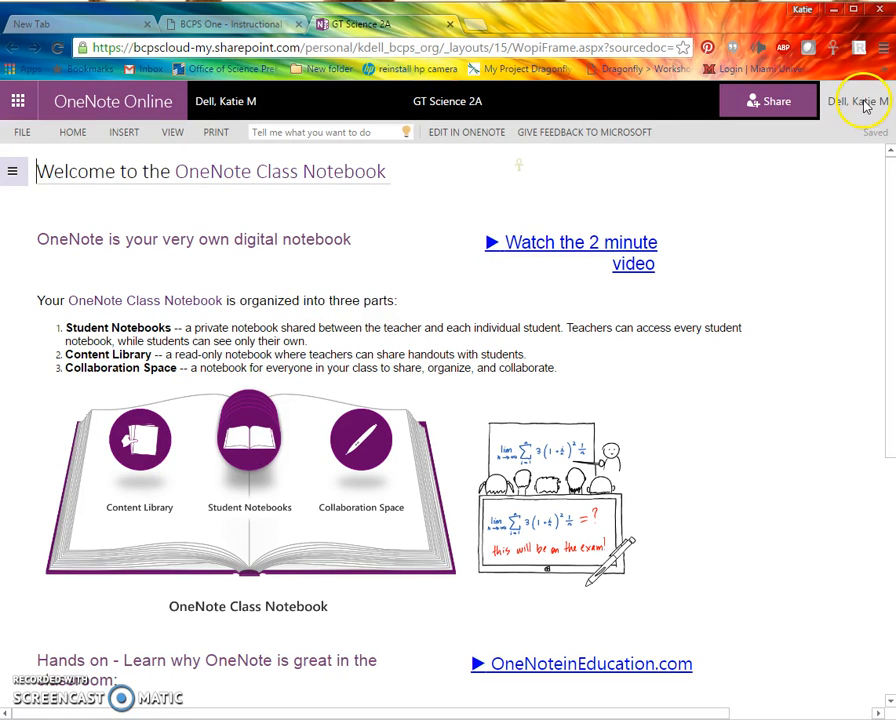
Open MS Office 365 from the BCPS One instructional tools to show its sign-in options, and return to the GT Science 2A notebook.
left_click(178, 22)
left_click(168, 512)
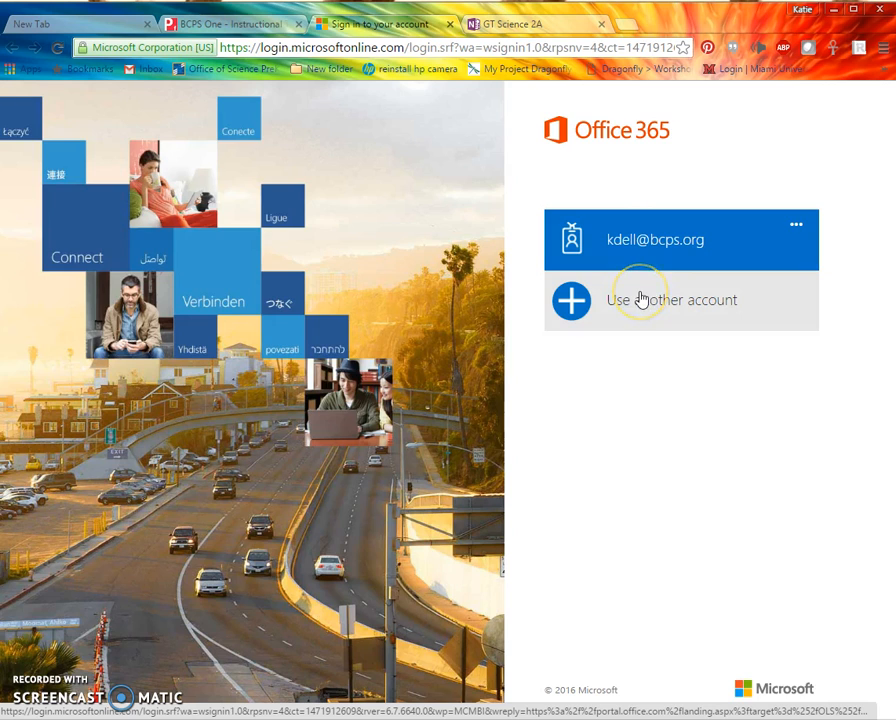
left_click(612, 306)
left_click(710, 303)
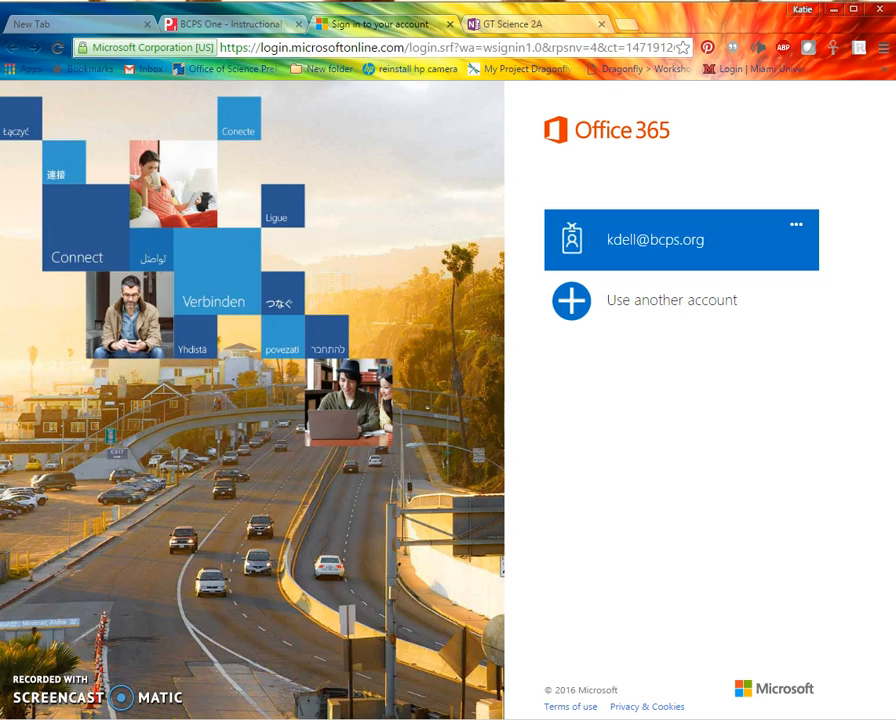
left_click(676, 262)
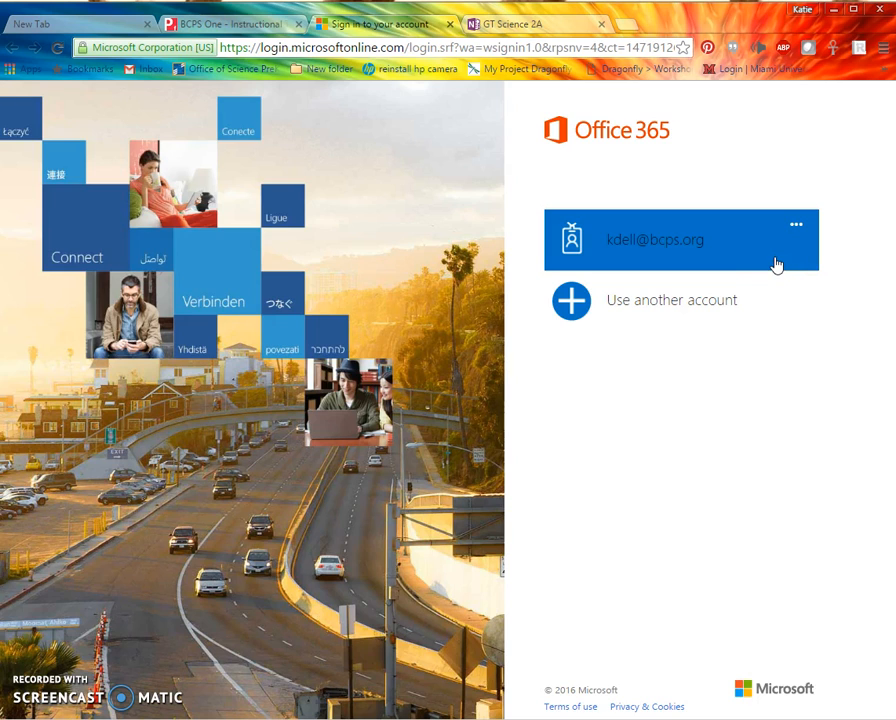
left_click(821, 291)
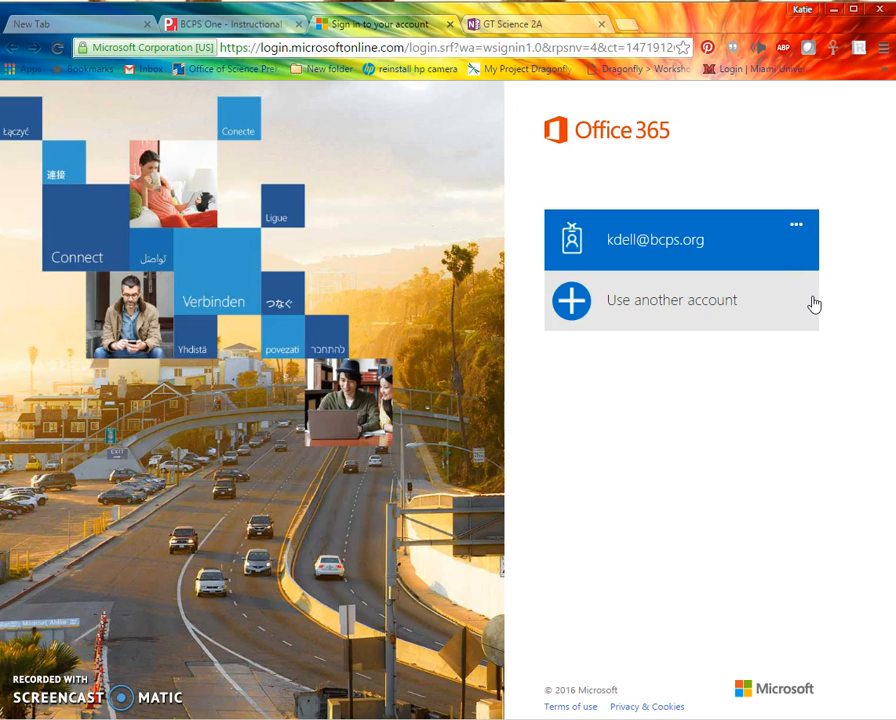
left_click(480, 23)
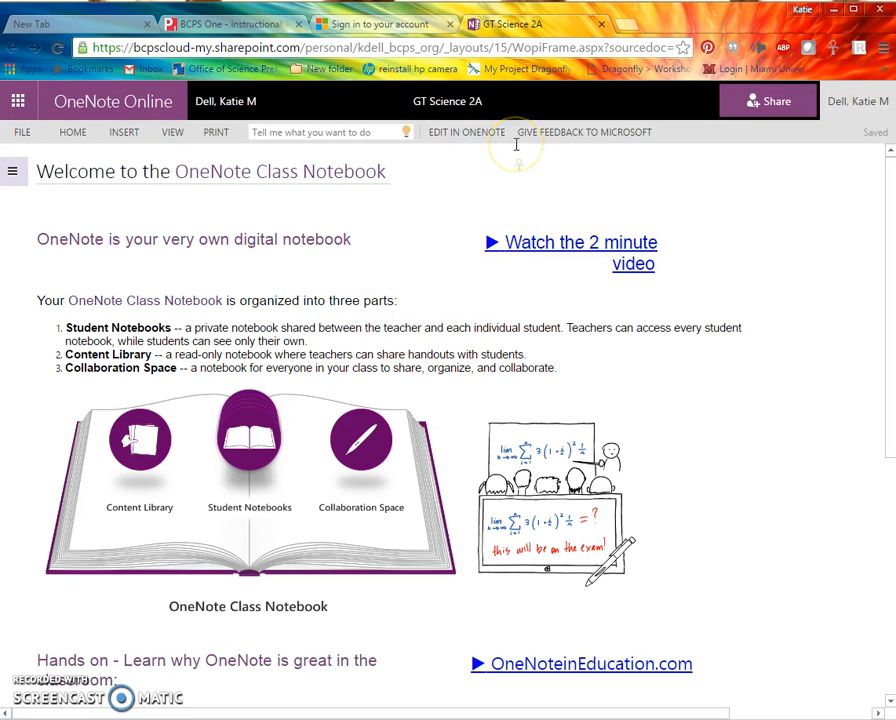
left_click(664, 190)
left_click(652, 200)
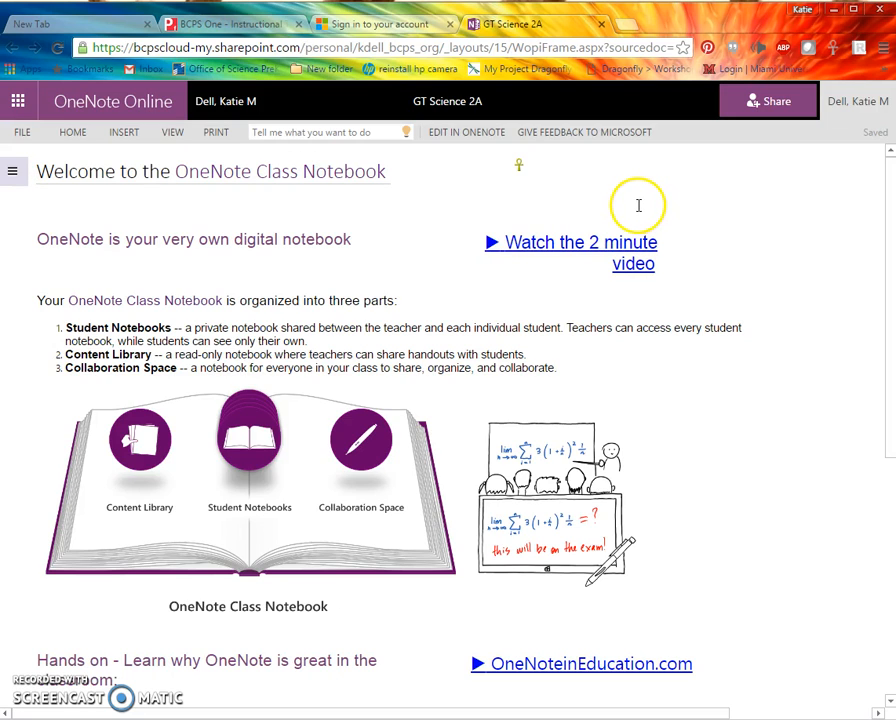
left_click(698, 162)
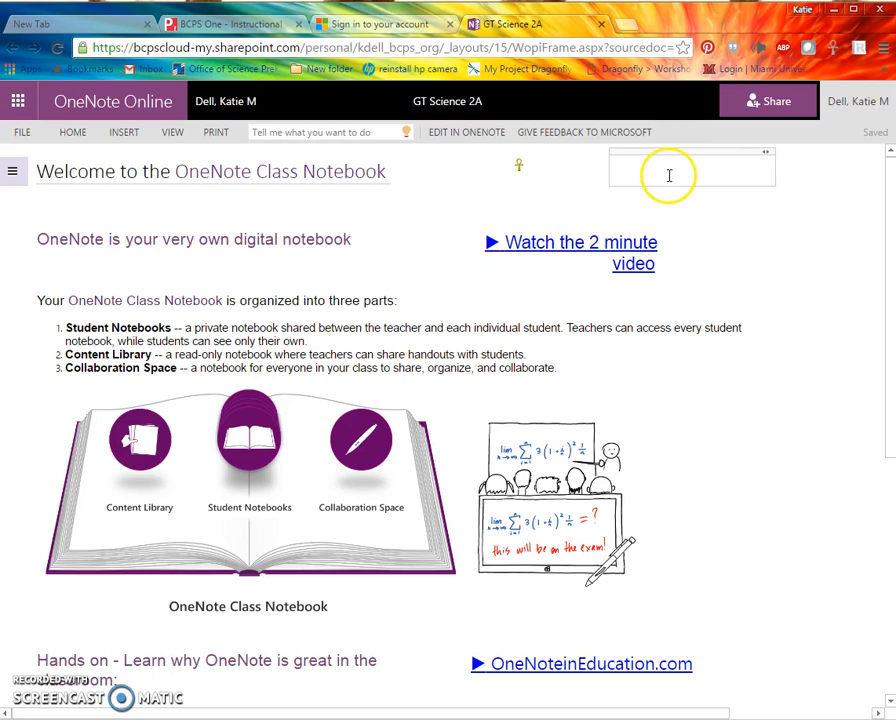
left_click(359, 480)
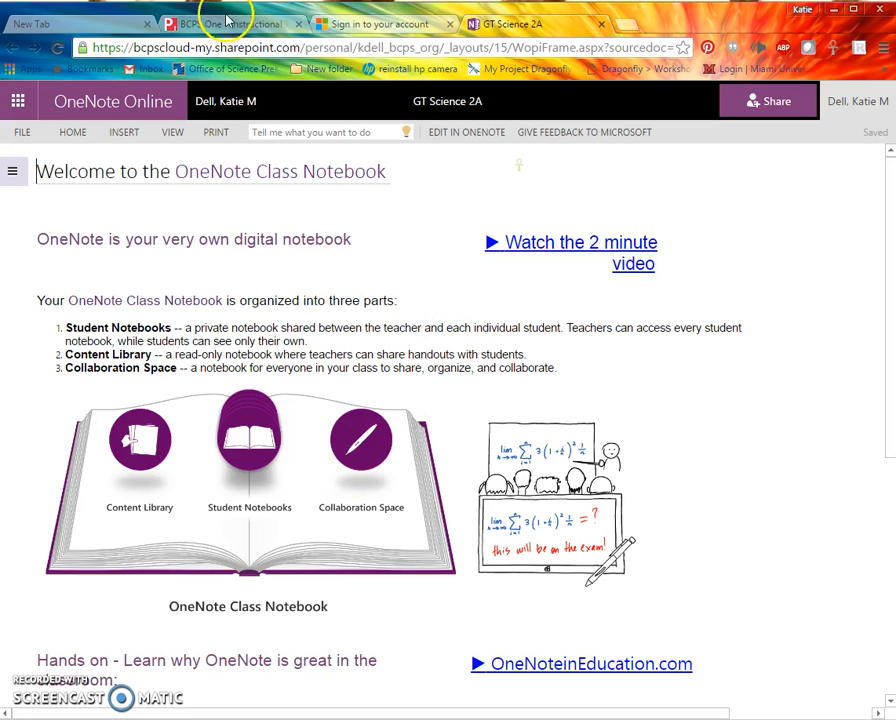
left_click(604, 94)
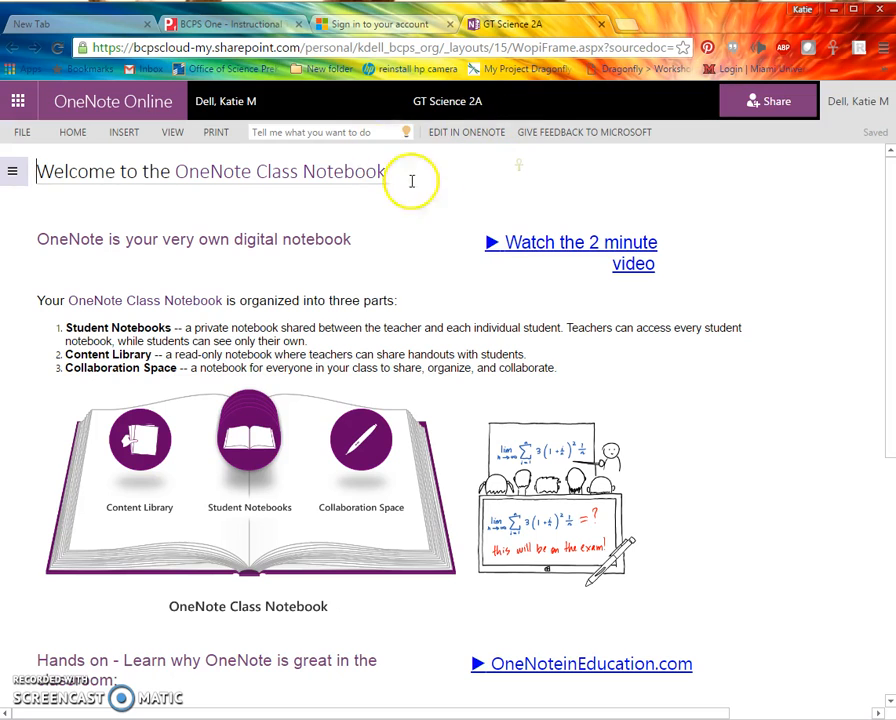
Open the GT Science 2A notebook in desktop OneNote, allowing the browser to launch the application.
left_click(474, 138)
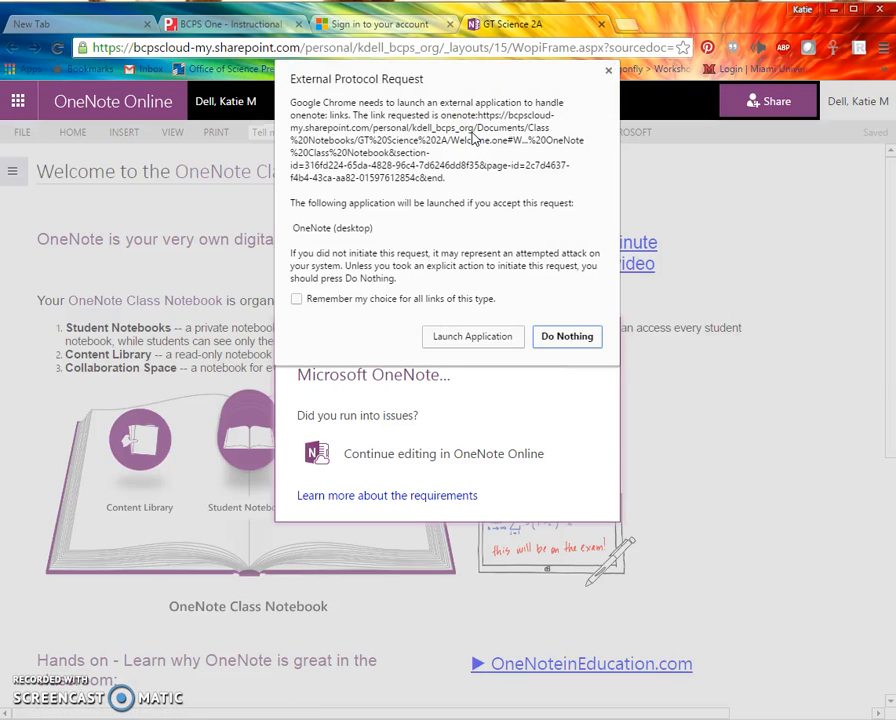
left_click(460, 340)
left_click(506, 342)
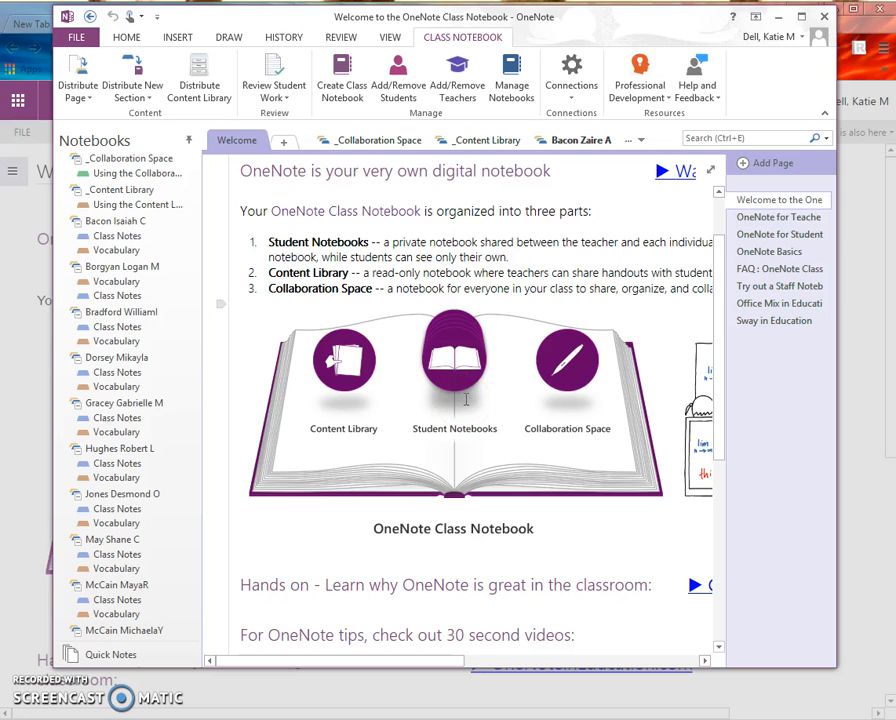
left_click(446, 313)
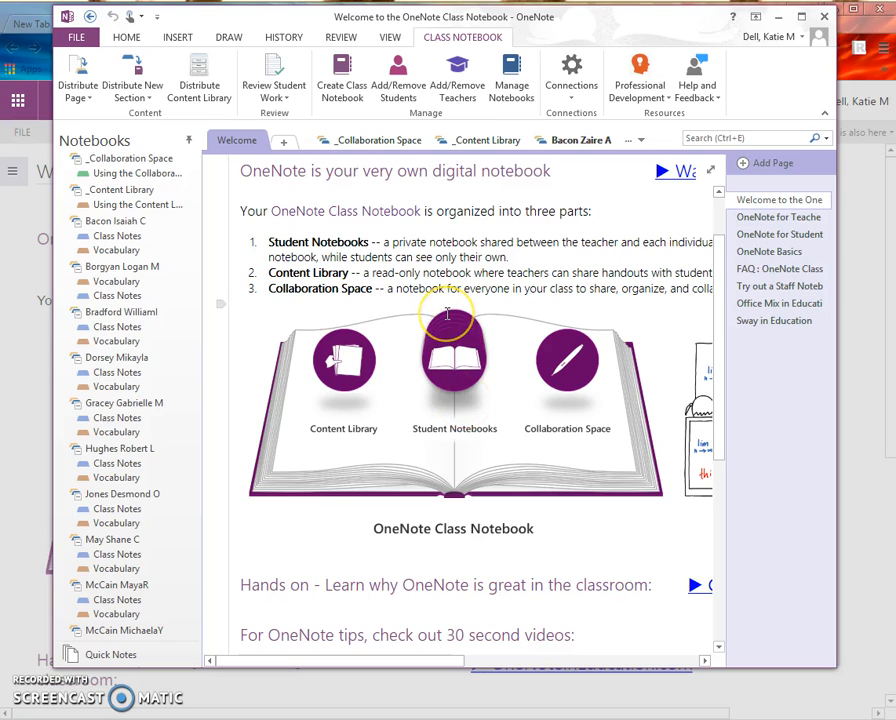